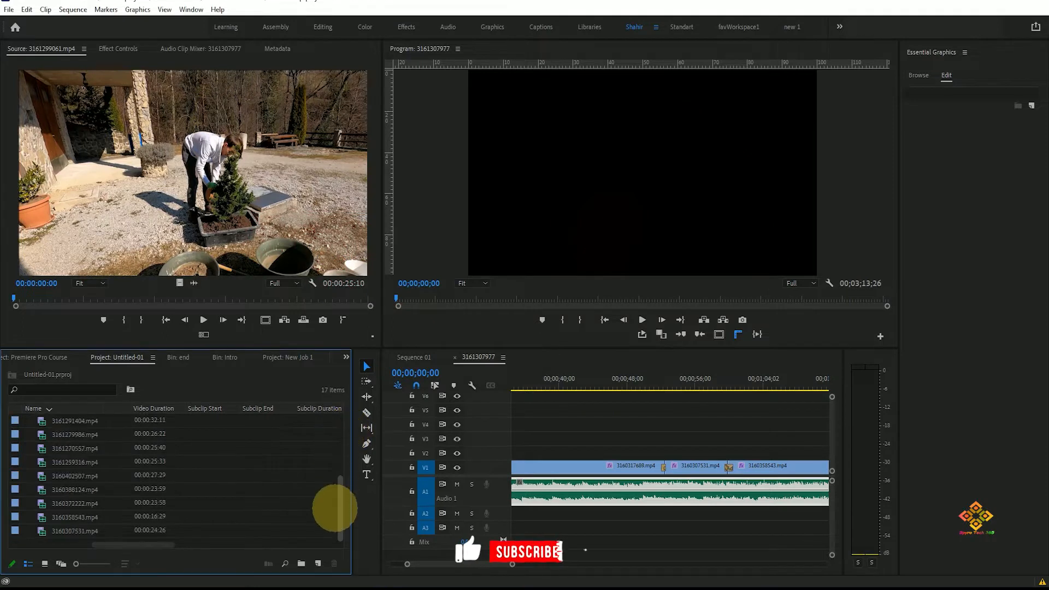
Step: Begin creating a new sequence in the Untitled-01 project and look over the preset information
drag(345, 434, 339, 403)
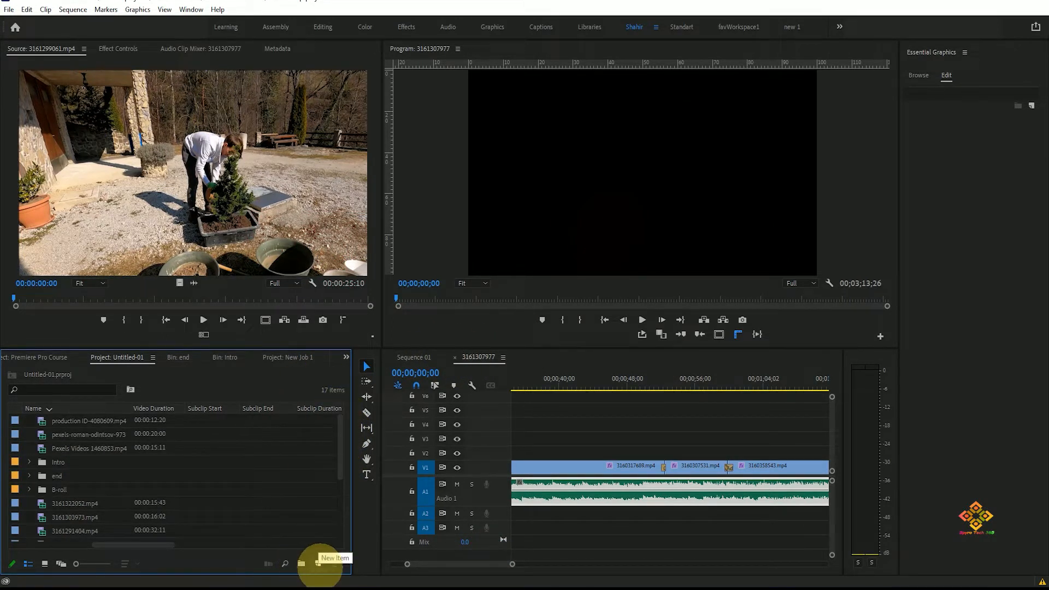
right_click(312, 374)
mouse_move(361, 203)
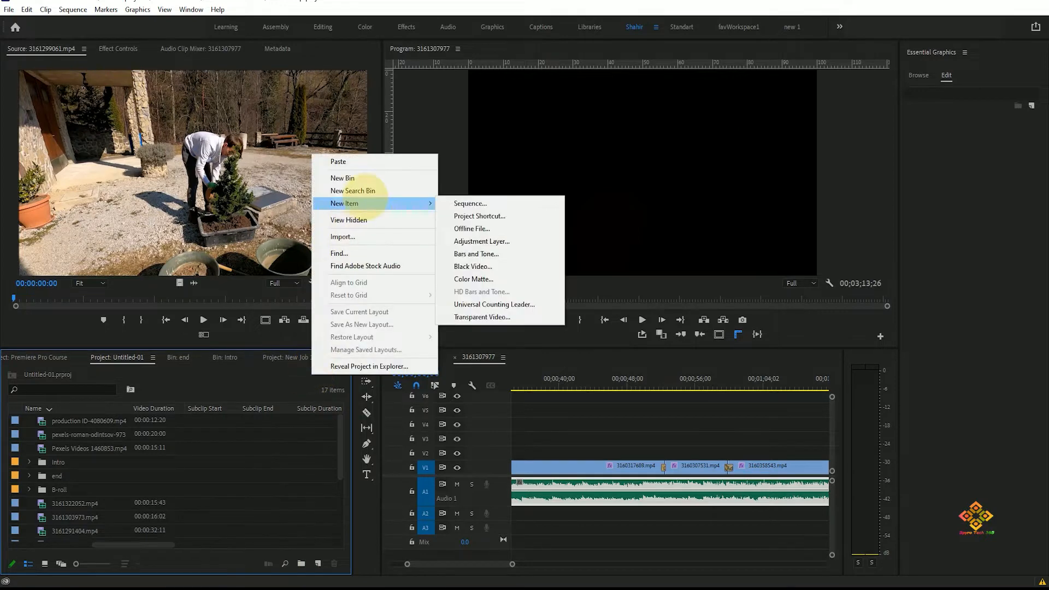
click(464, 203)
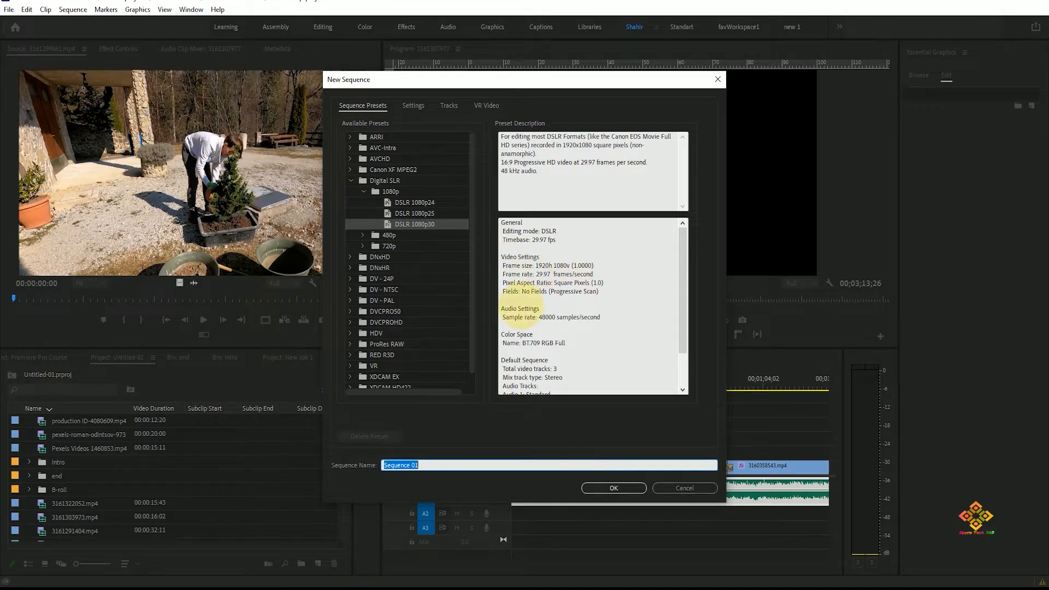
scroll(527, 317, down, 2)
scroll(552, 325, up, 2)
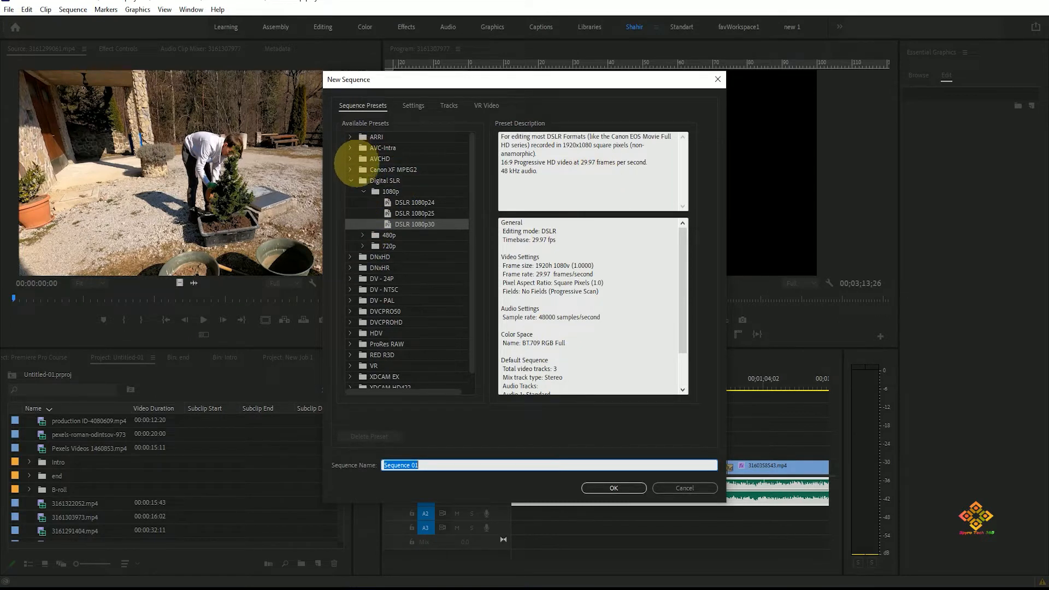
Step: Compare the Canon XF MPEG2 1080p30 preset, then choose the DSLR 1080p30 preset for the new sequence
click(351, 169)
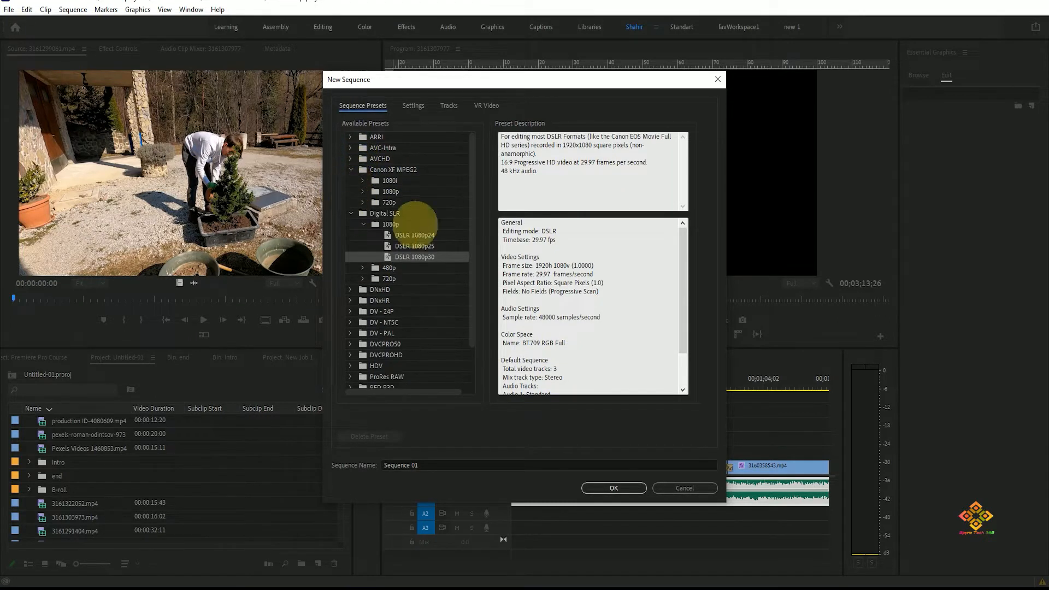
click(419, 236)
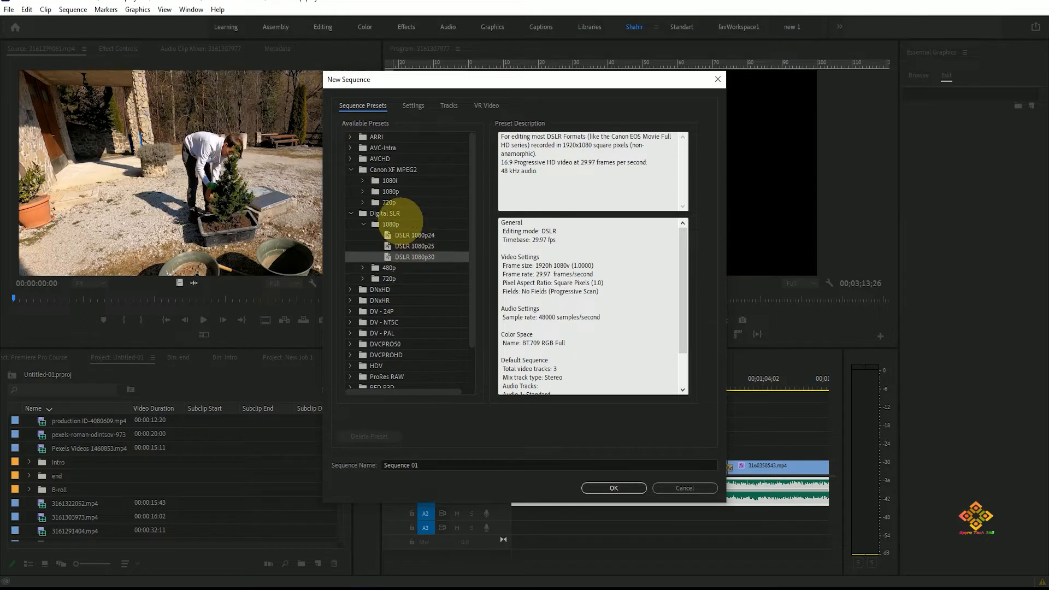
click(363, 191)
click(415, 235)
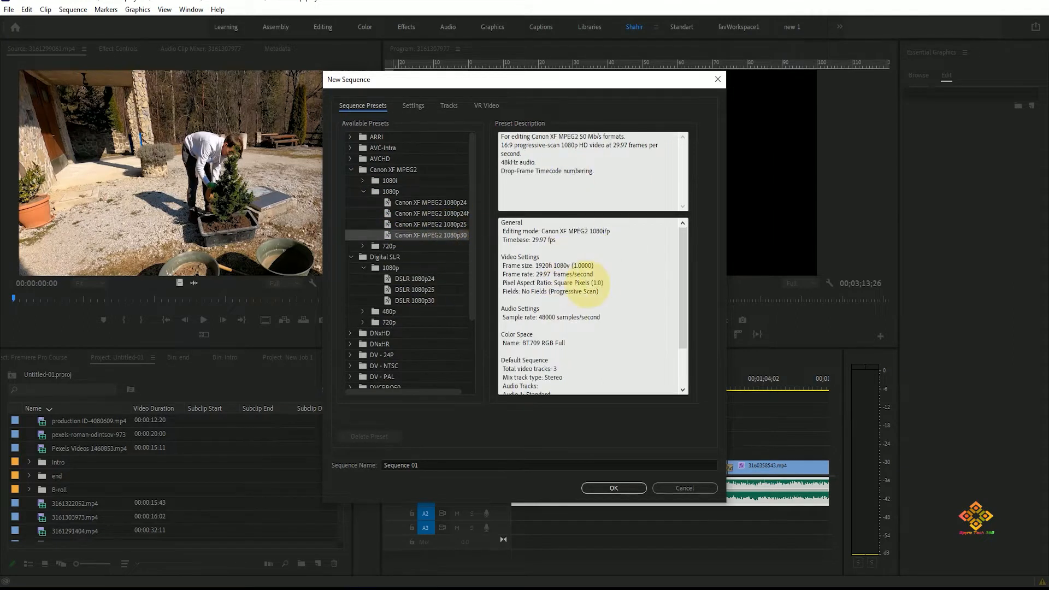
click(415, 300)
Step: Examine the AVC-Intra and ARRI preset folders and read the DSLR 1080p30 preset's description and specifications
click(350, 148)
click(350, 148)
click(350, 137)
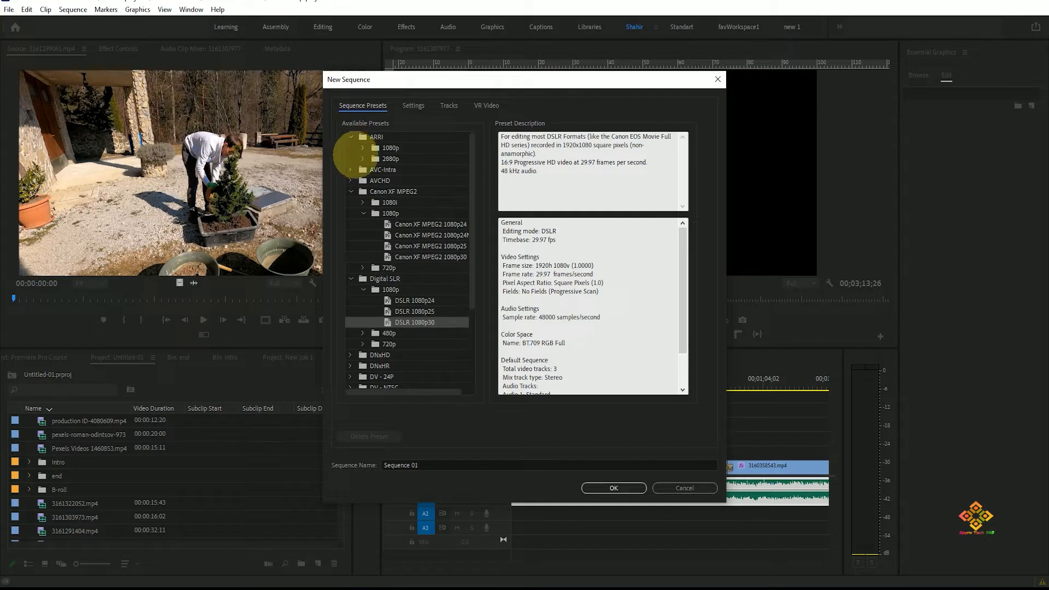
click(362, 158)
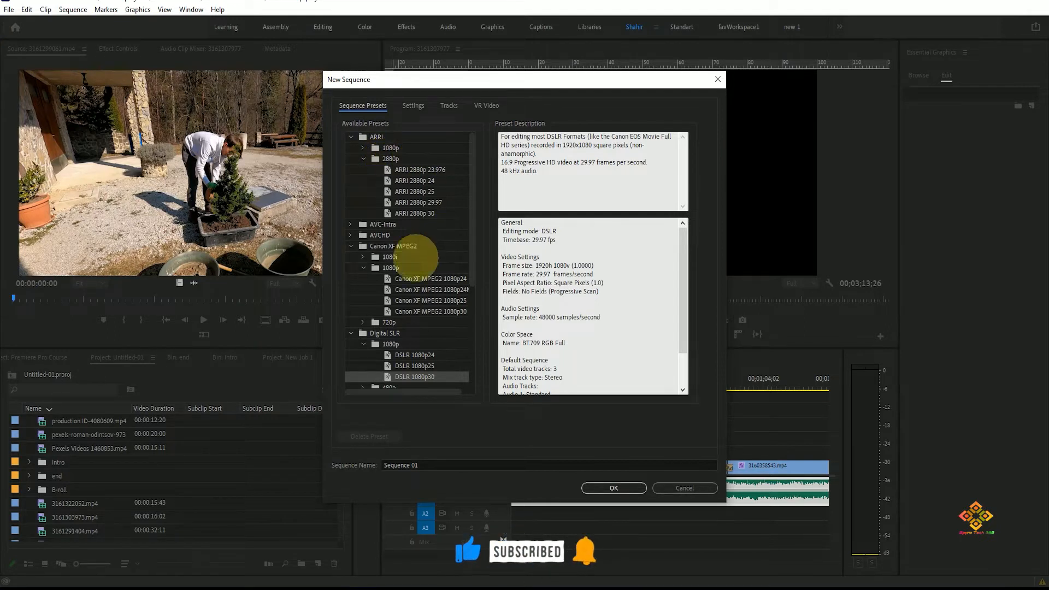
click(365, 136)
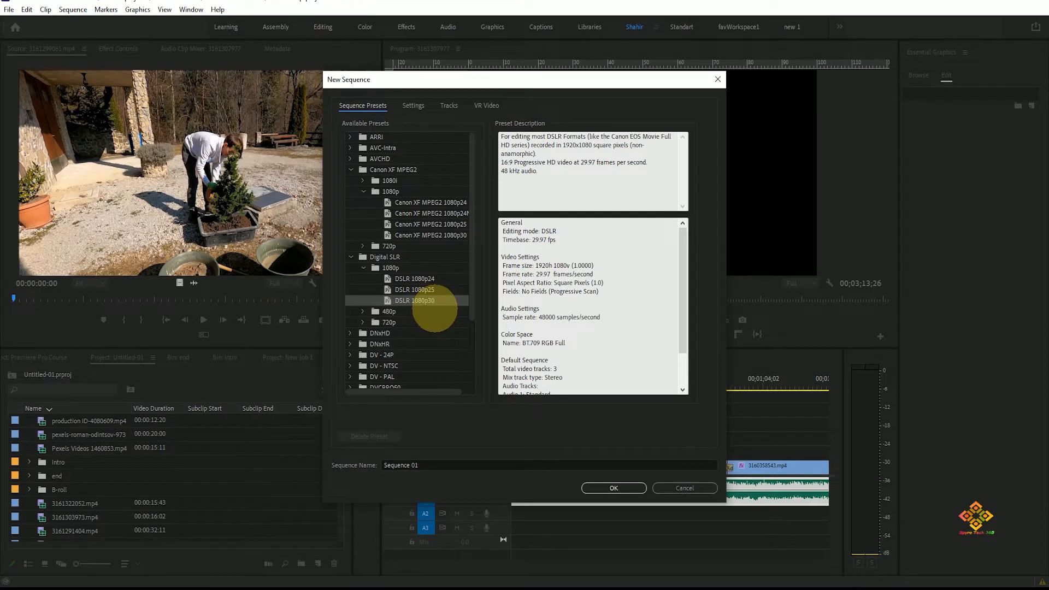
scroll(436, 307, down, 3)
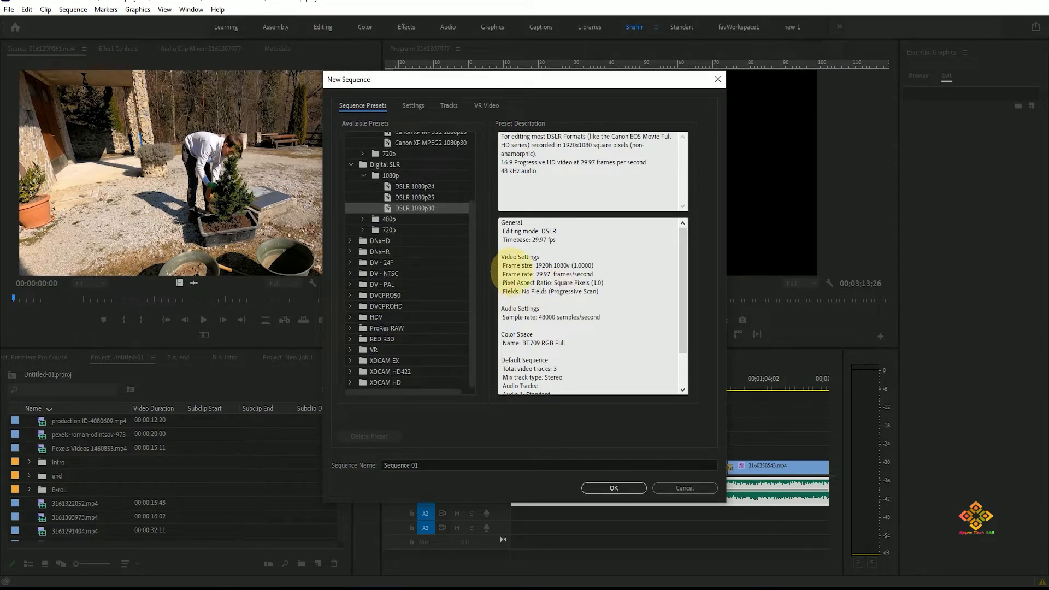
scroll(614, 316, down, 2)
scroll(613, 317, up, 2)
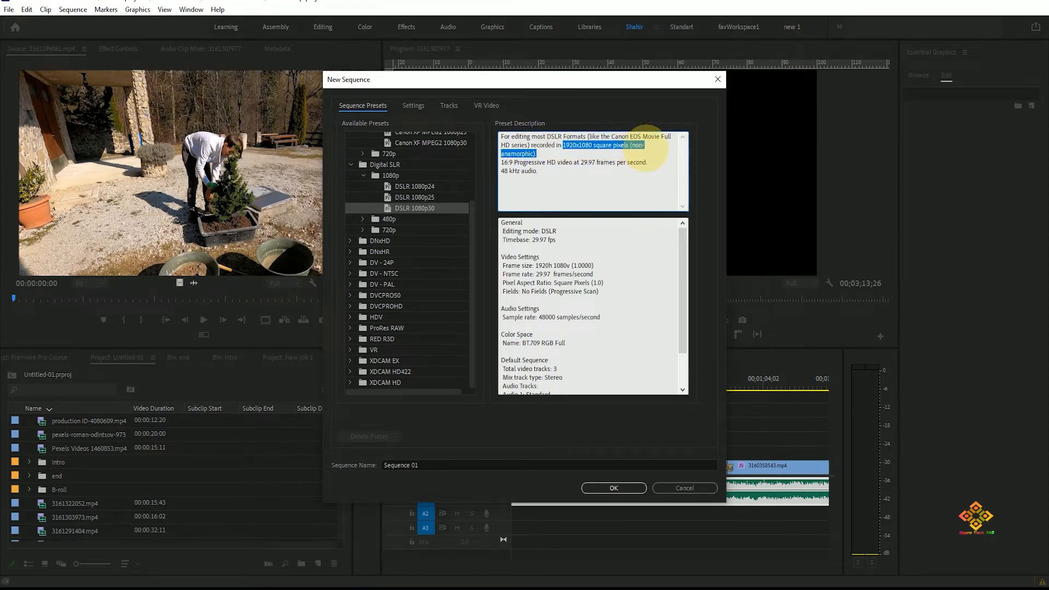
click(564, 177)
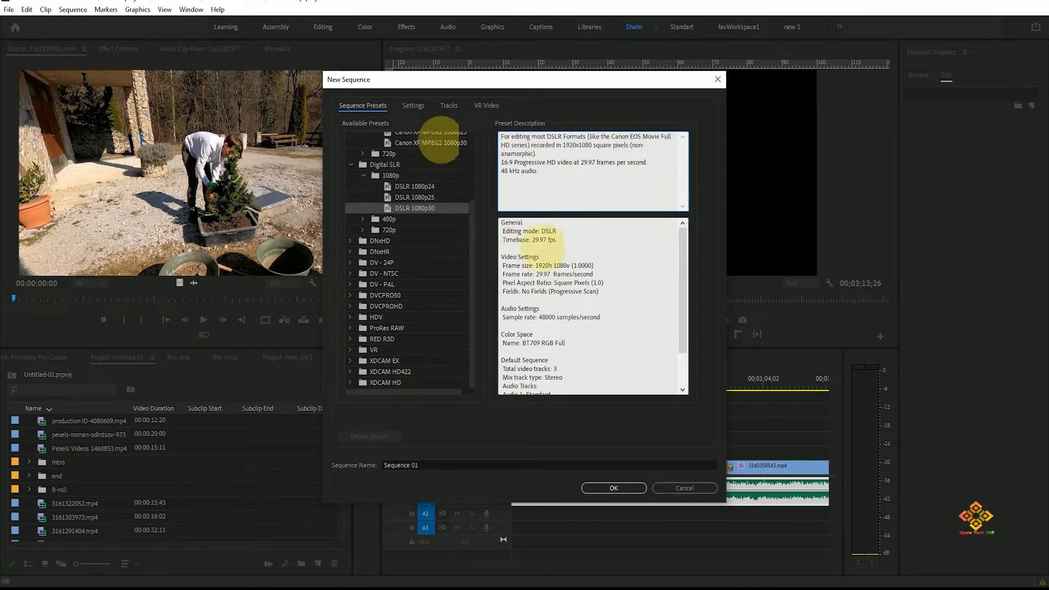
Step: Review the new sequence's settings, tracks and VR options, including the available pixel aspect ratios and timebases
click(413, 105)
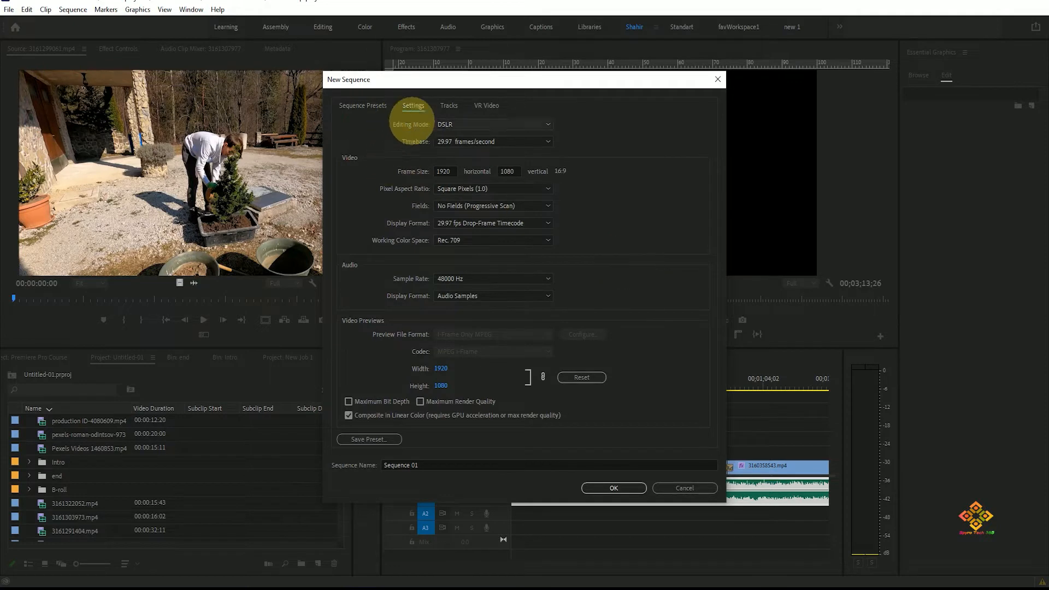
click(470, 186)
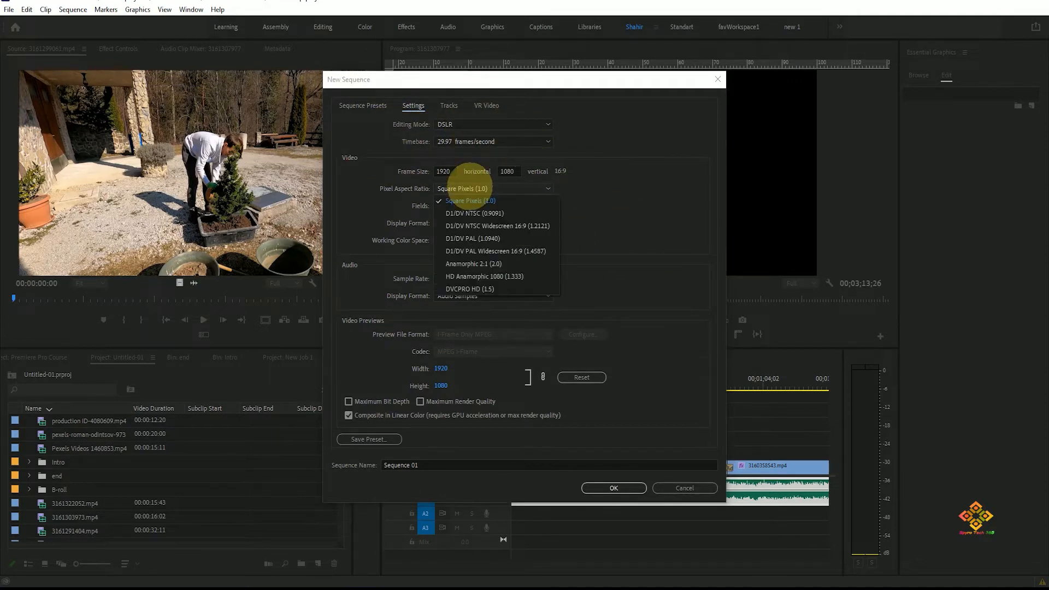
click(478, 202)
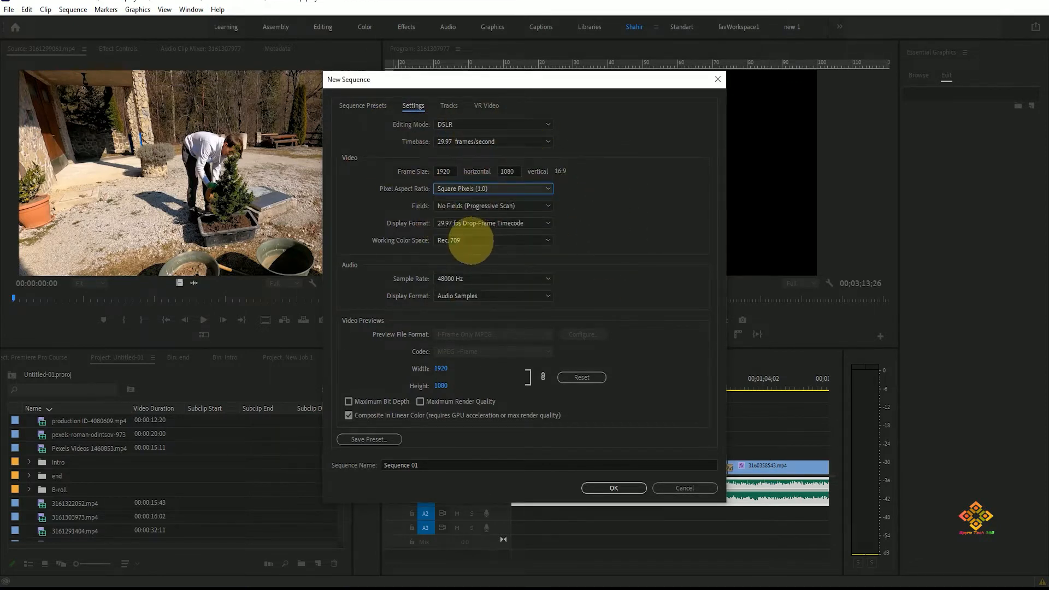
click(448, 105)
click(486, 106)
click(413, 106)
click(494, 142)
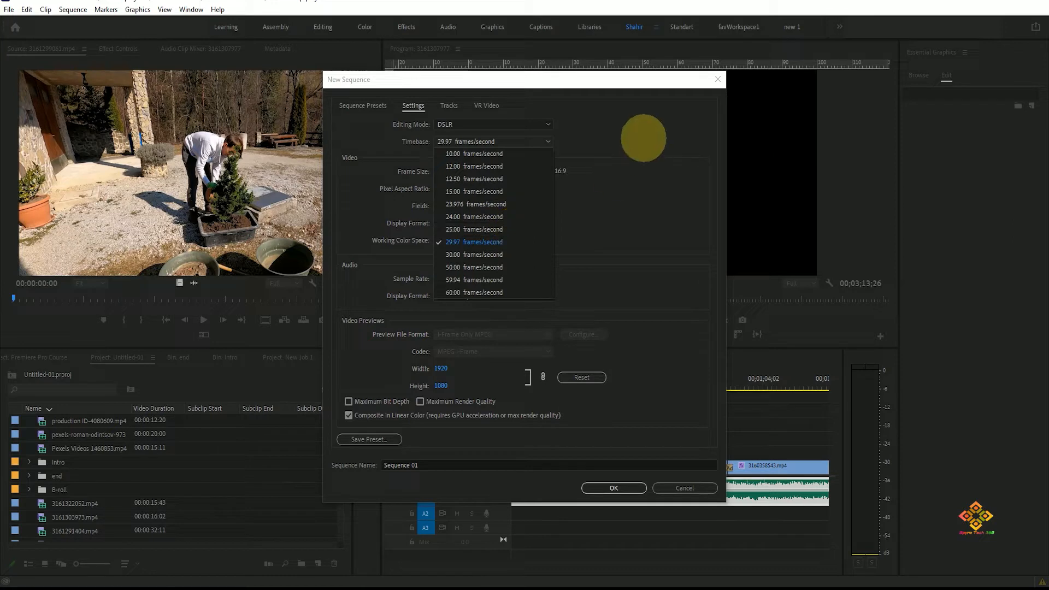
click(622, 142)
click(500, 143)
click(611, 130)
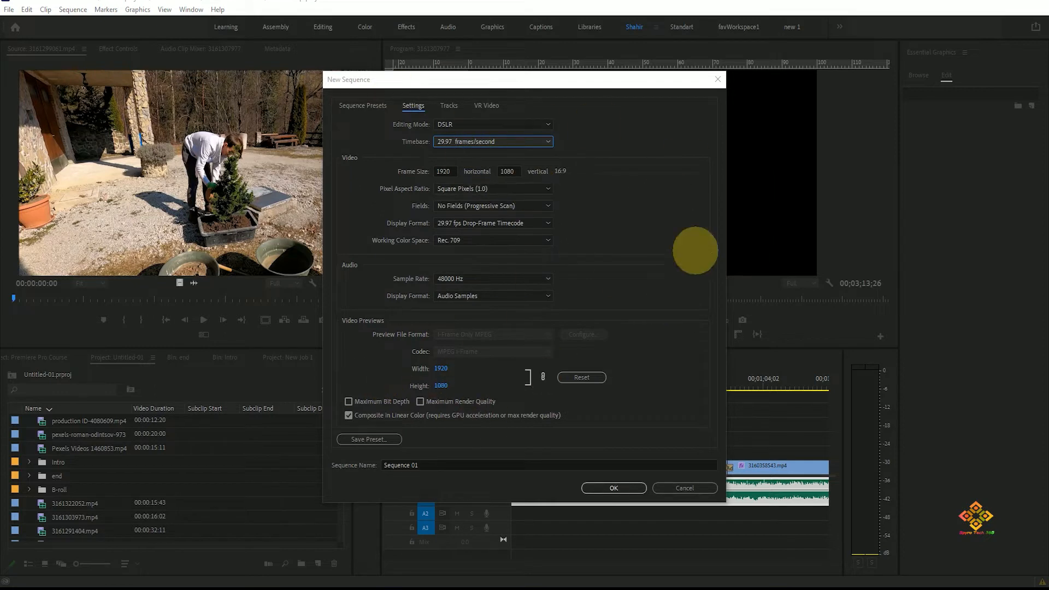
Step: Name the new sequence Sample and create it
double_click(449, 466)
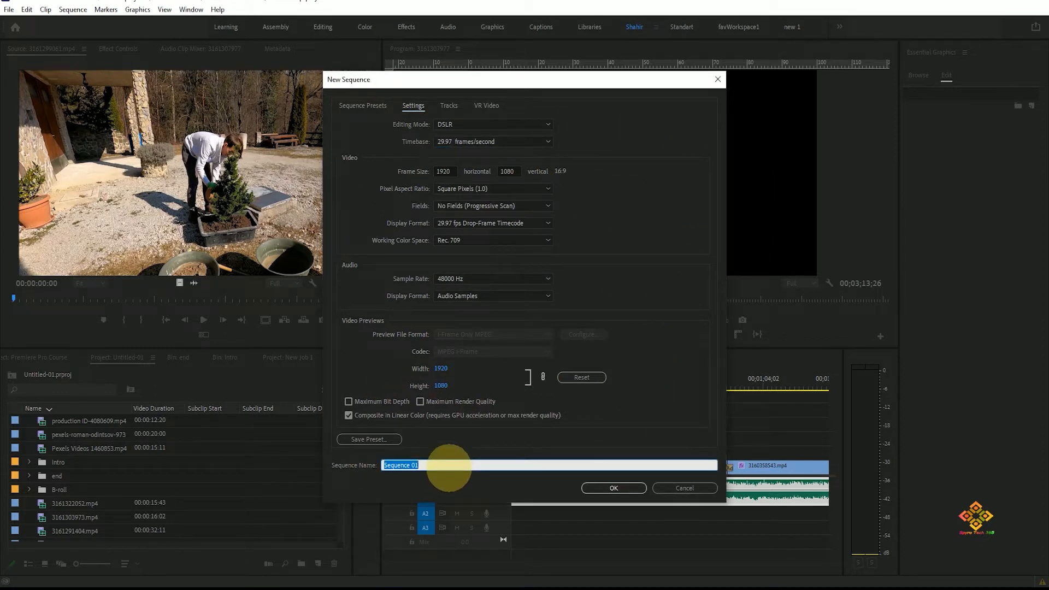
key(BackSpace)
text(Sample)
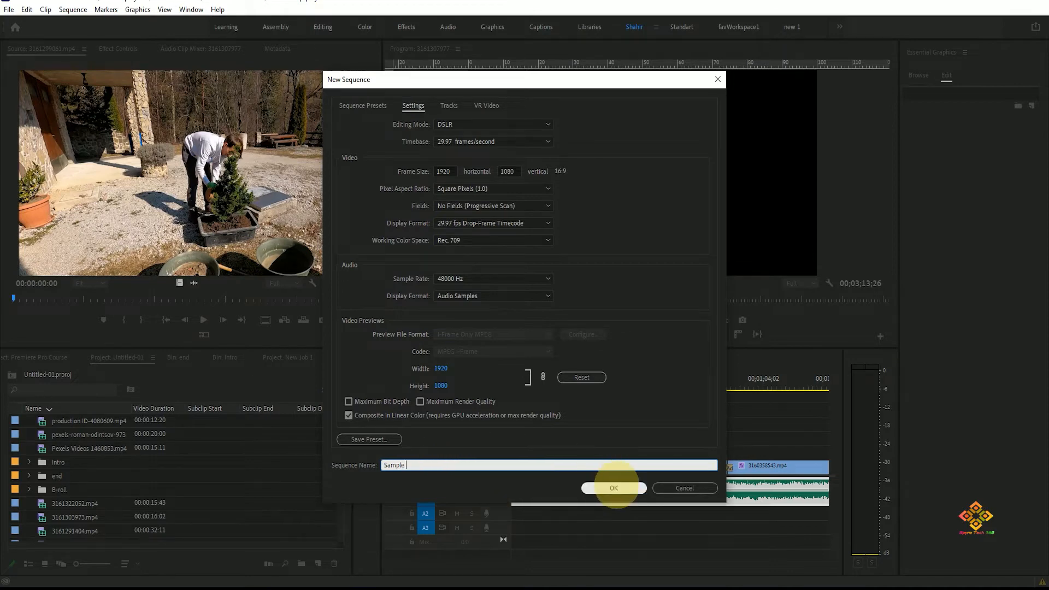
click(614, 489)
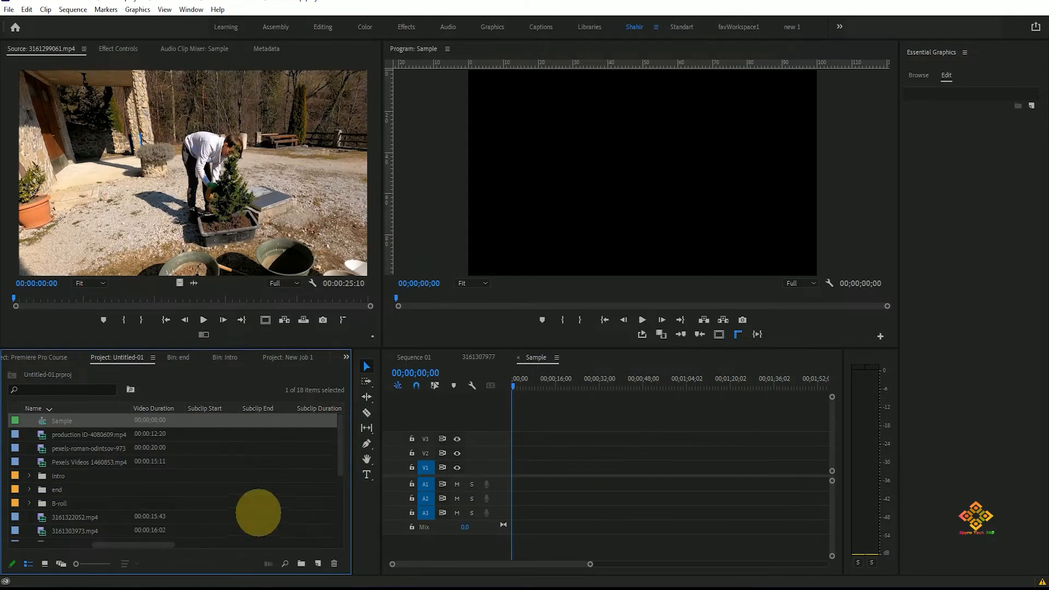
Step: Place the clip 3161322052.mp4 at the start of tracks V1 and A1 in the Sample sequence
scroll(155, 463, down, 1)
drag(83, 490, 514, 471)
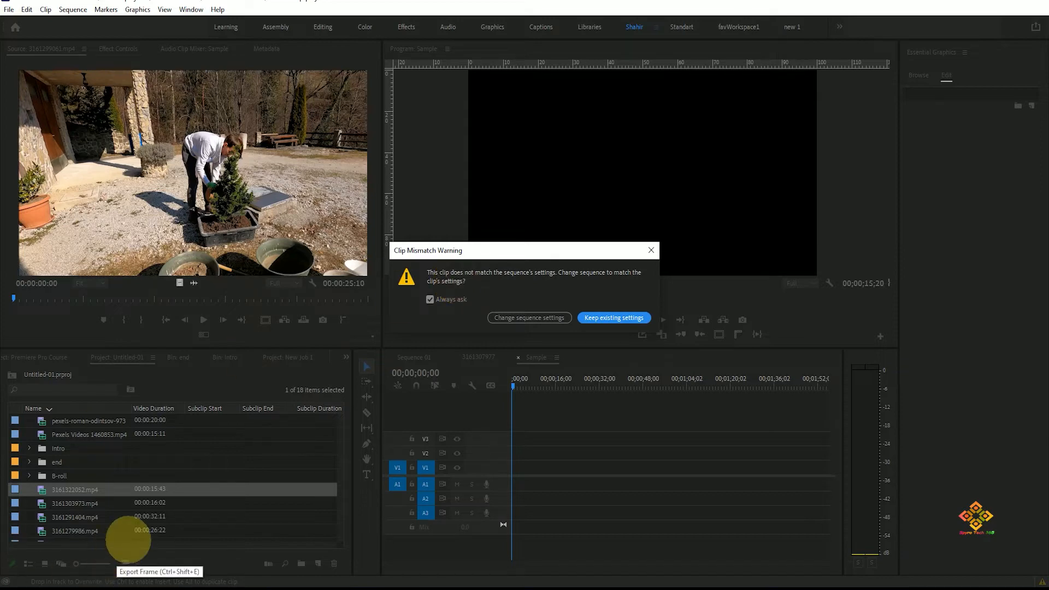
click(651, 250)
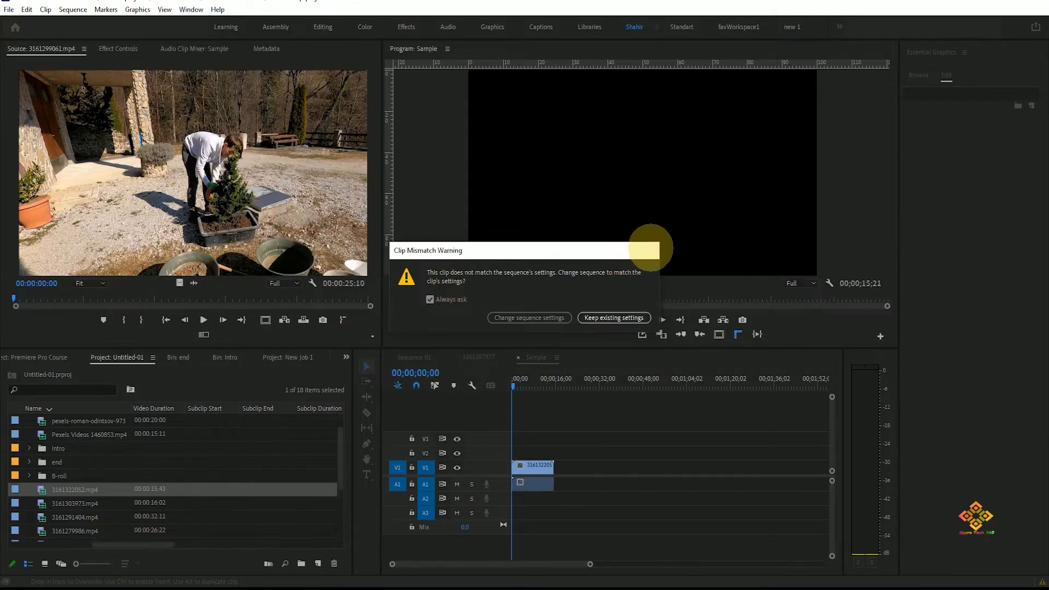
Step: Check the Sample sequence's settings against the frame rate of clip 3161322052.mp4 in the project listing
drag(110, 544, 52, 542)
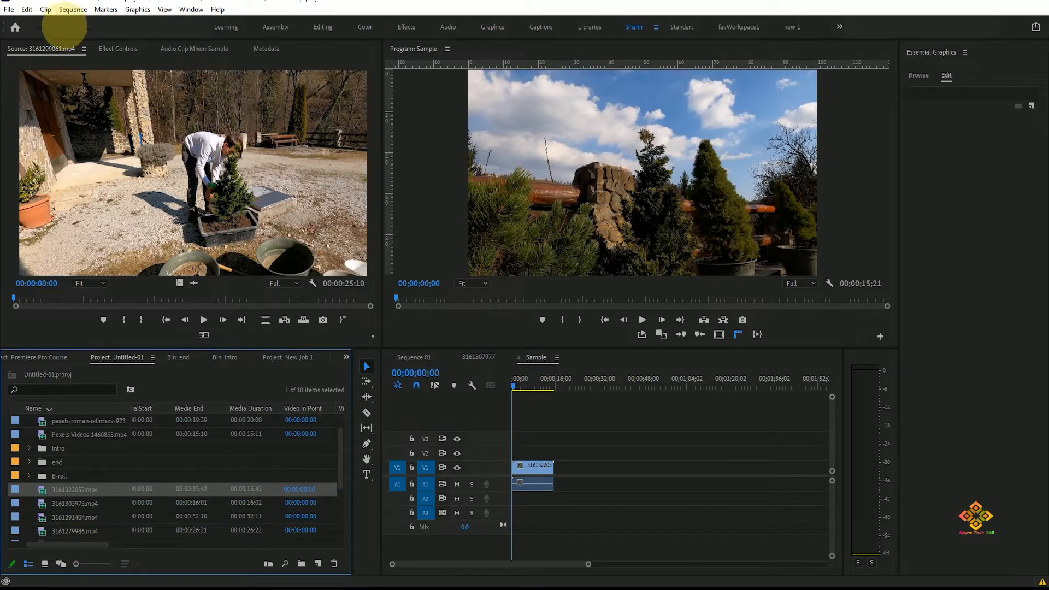
click(73, 9)
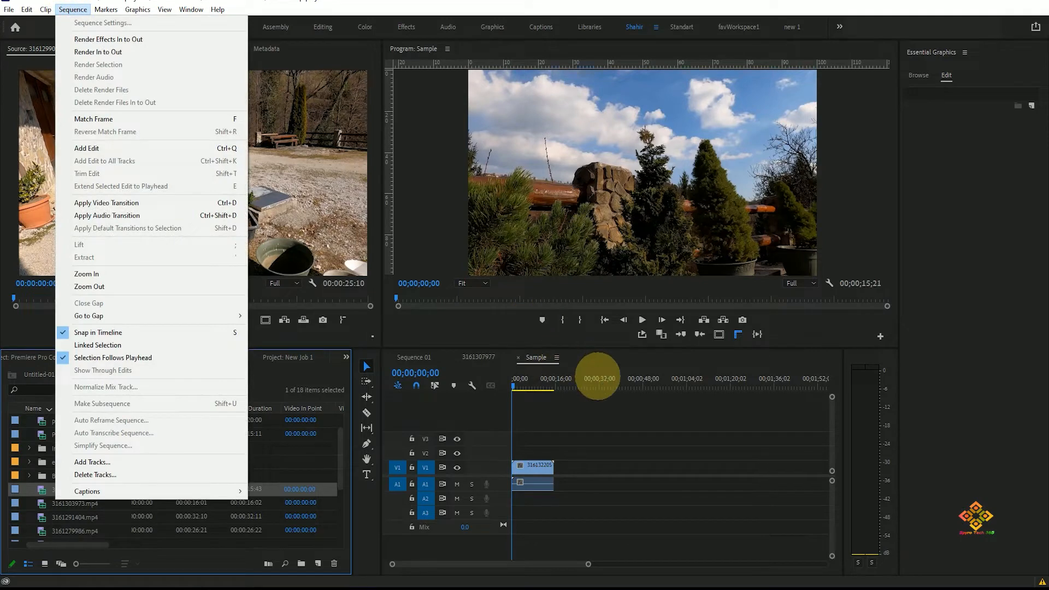
click(596, 381)
click(73, 9)
click(90, 23)
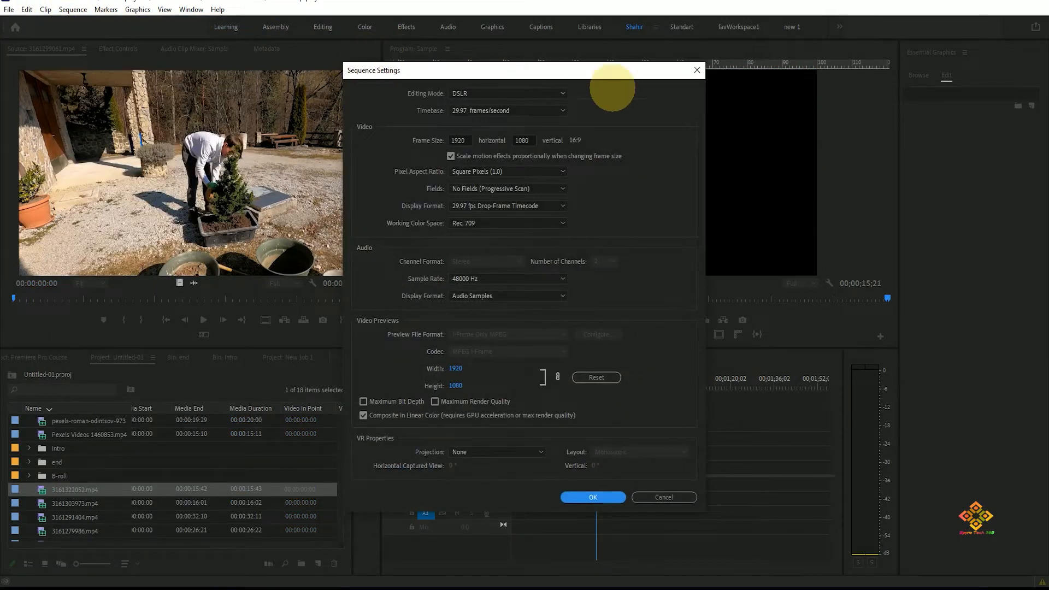
click(658, 496)
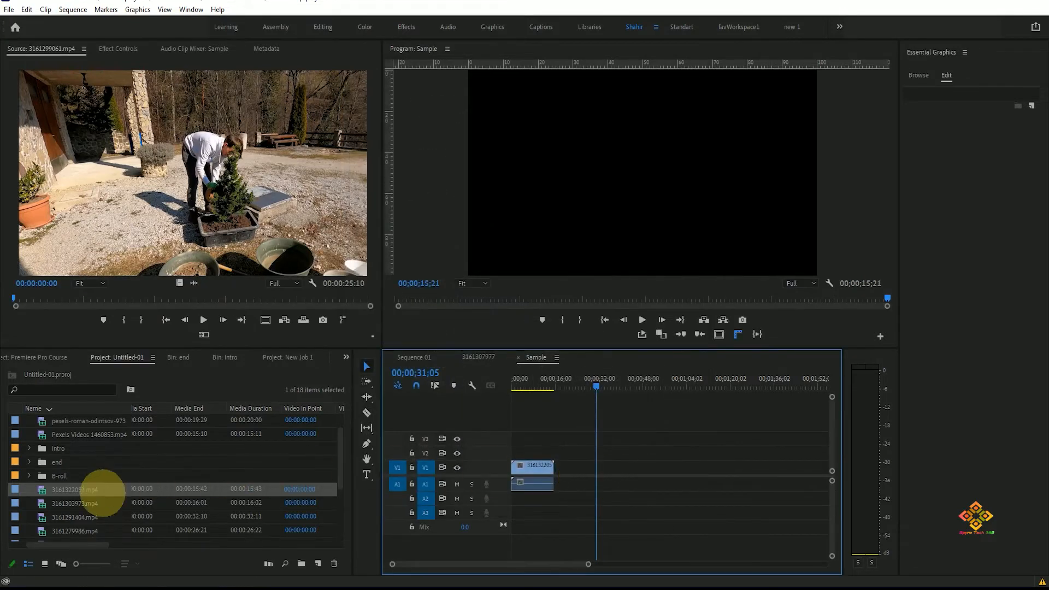
drag(61, 545, 35, 546)
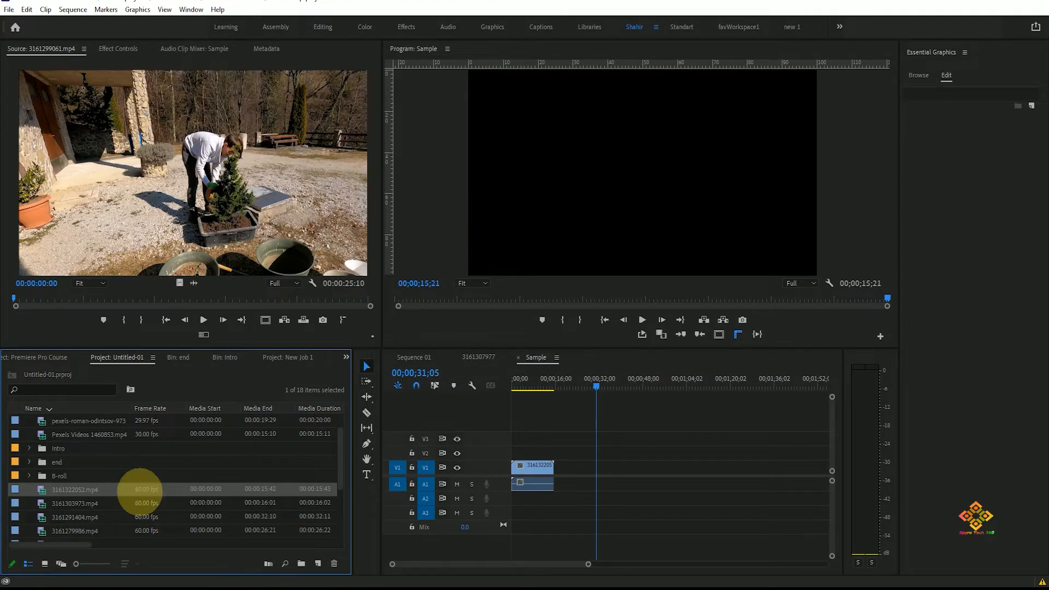
drag(59, 545, 340, 543)
Step: Delete the video and audio of clip 3161322052.mp4 from the Sample timeline
click(532, 473)
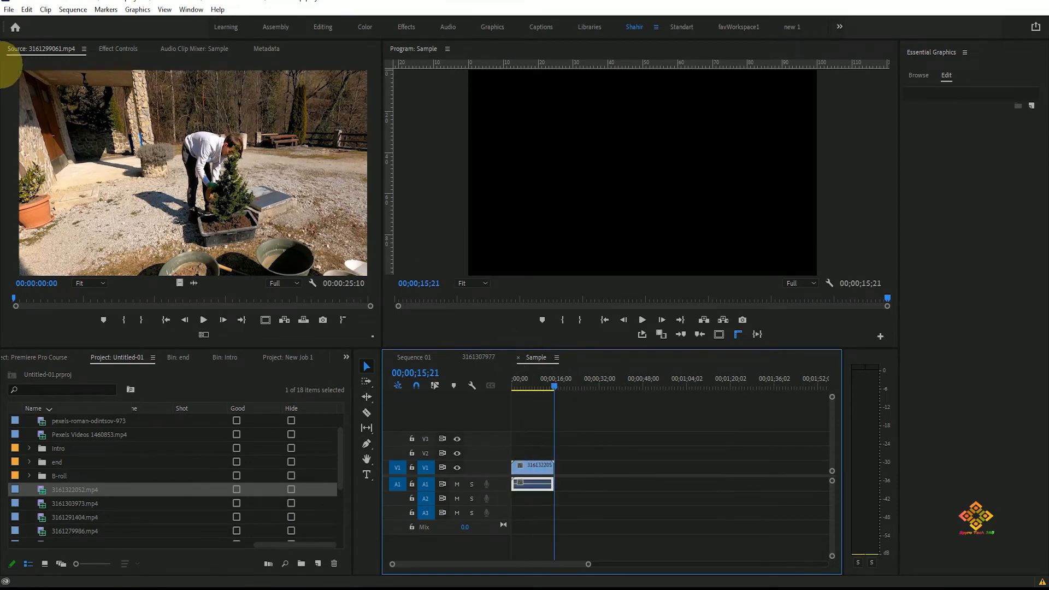
key(Delete)
key(Delete)
Step: Add clip 3161322052.mp4 to the start of the Sample sequence, keep the existing sequence settings, and return the playhead to the beginning
click(268, 543)
drag(267, 542, 17, 538)
drag(65, 491, 519, 475)
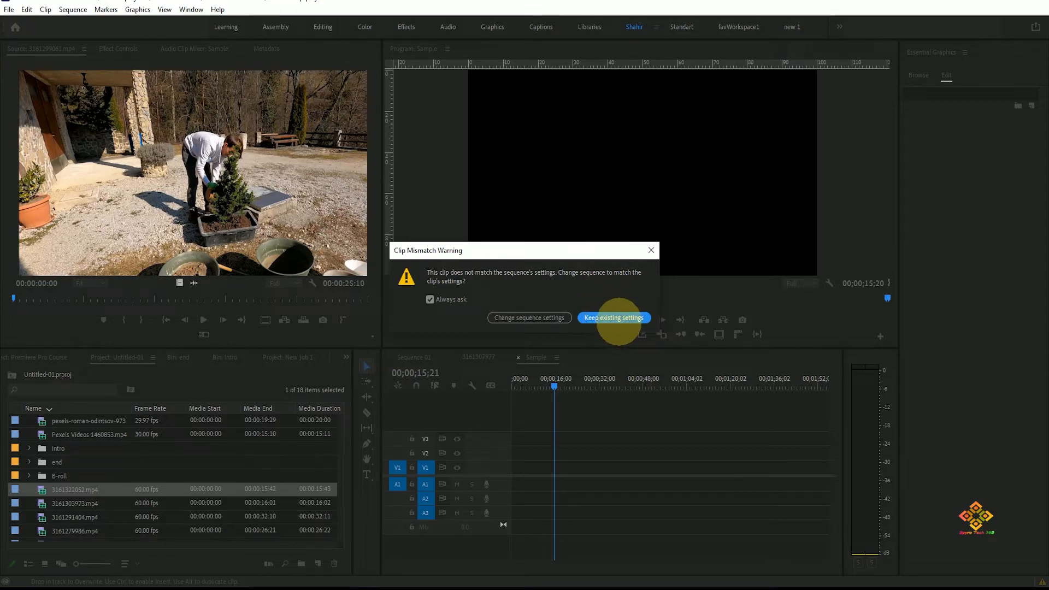
click(615, 318)
drag(550, 382, 501, 382)
Step: Create a new sequence from the clip 3161322052.mp4 so that it matches the clip's settings
scroll(186, 442, down, 5)
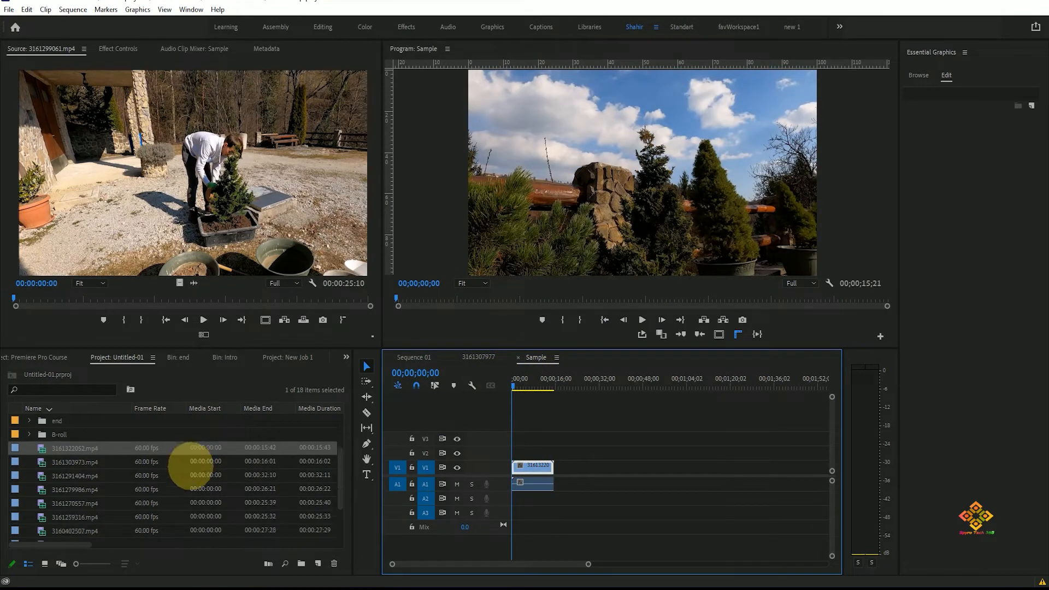
scroll(192, 468, up, 5)
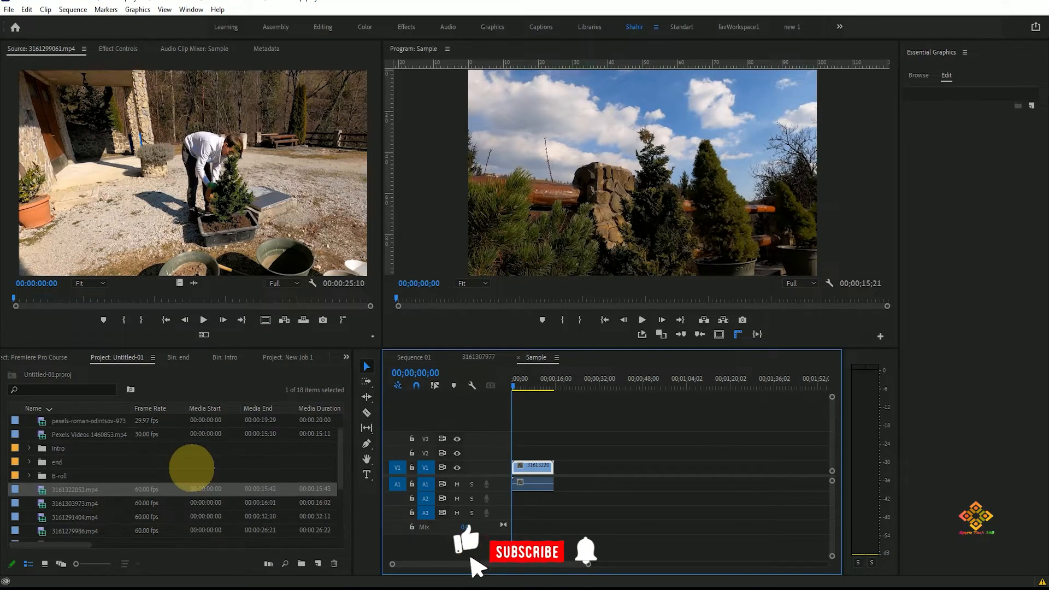
click(84, 508)
click(93, 492)
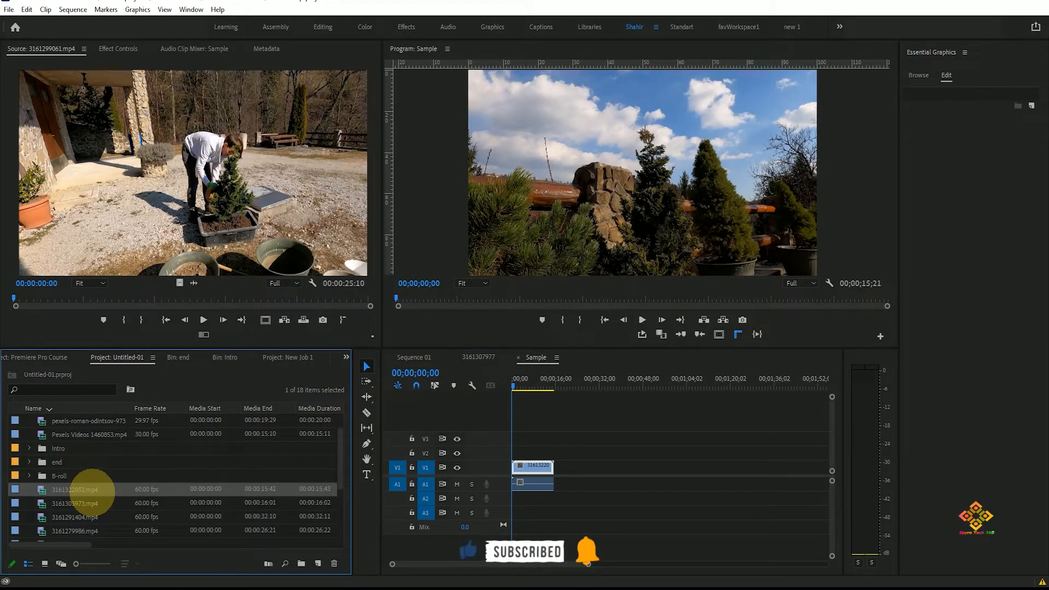
right_click(92, 491)
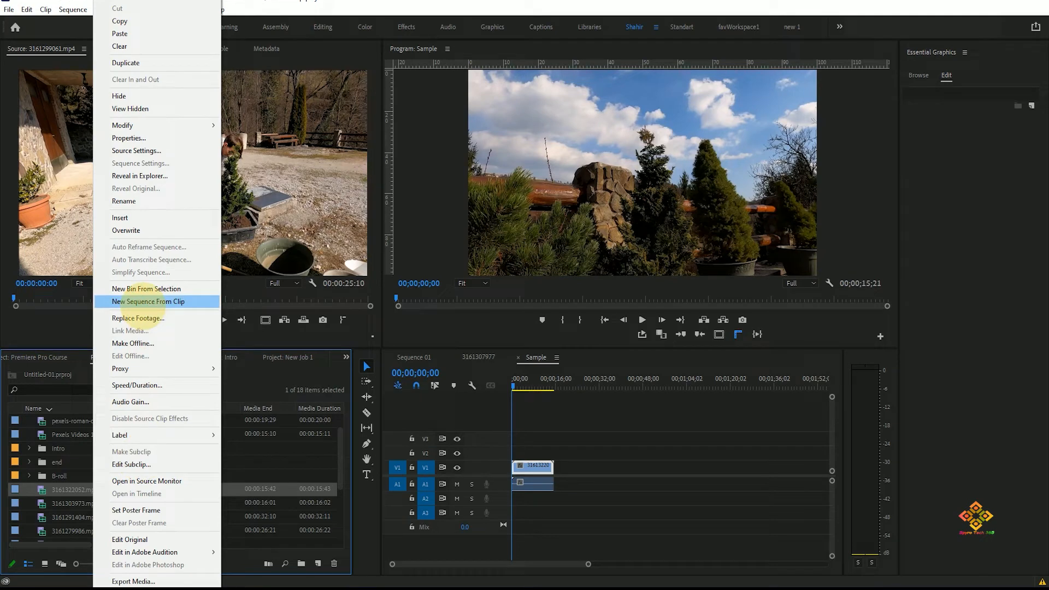
click(143, 302)
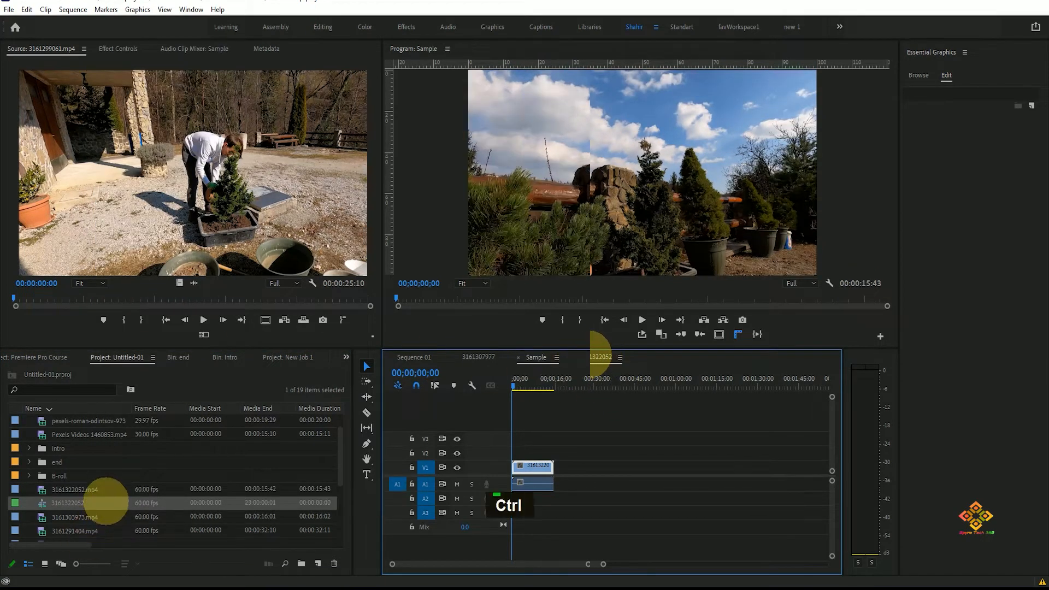
right_click(106, 503)
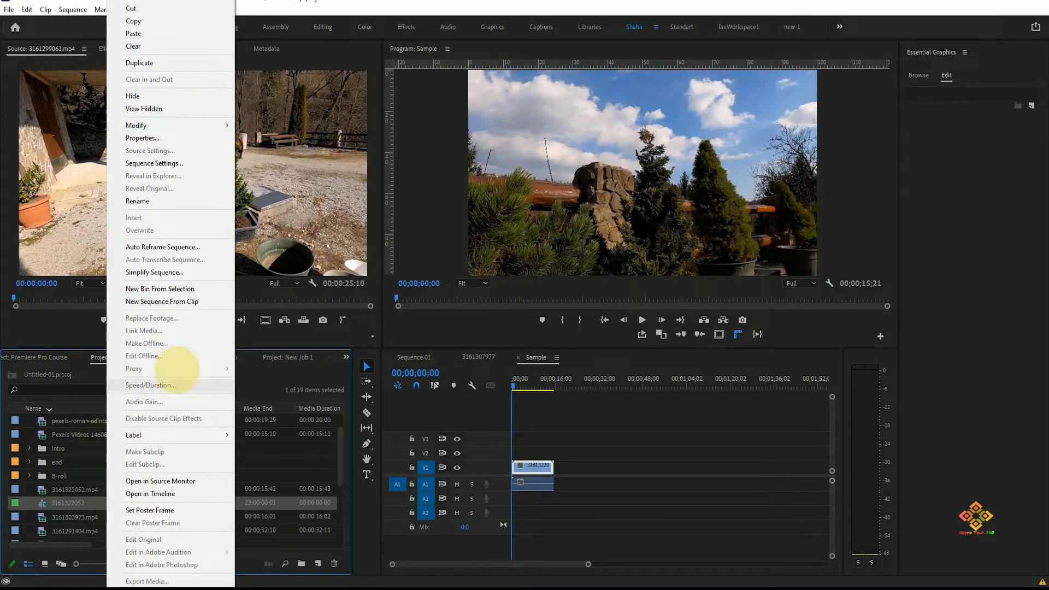
click(284, 490)
click(124, 505)
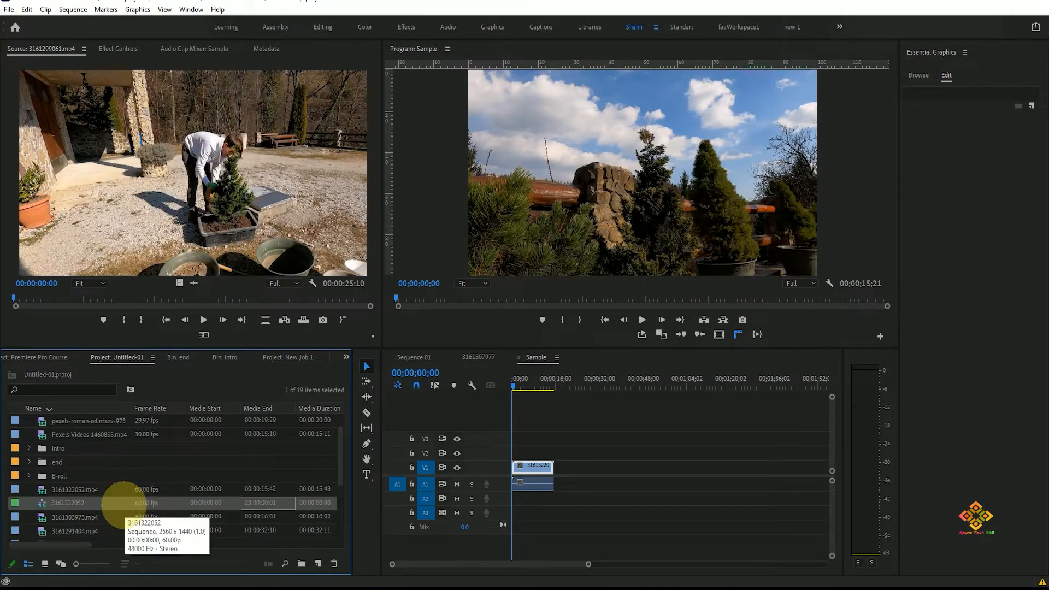
key(Delete)
Step: Create a sequence from clip 3161322052.mp4 again, this time using the New Item method
right_click(105, 488)
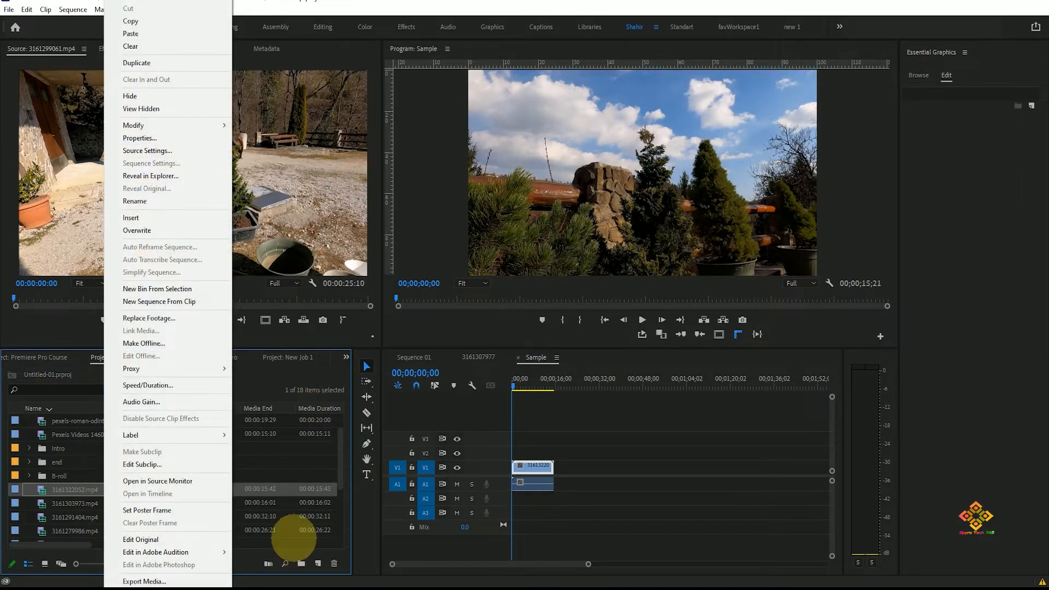
click(291, 532)
click(86, 486)
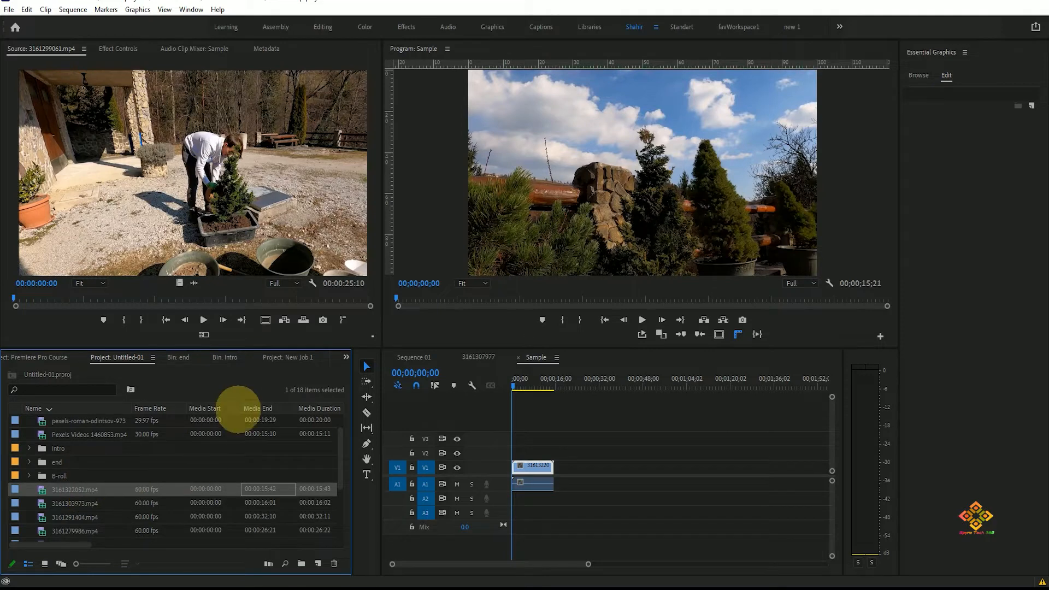
right_click(330, 367)
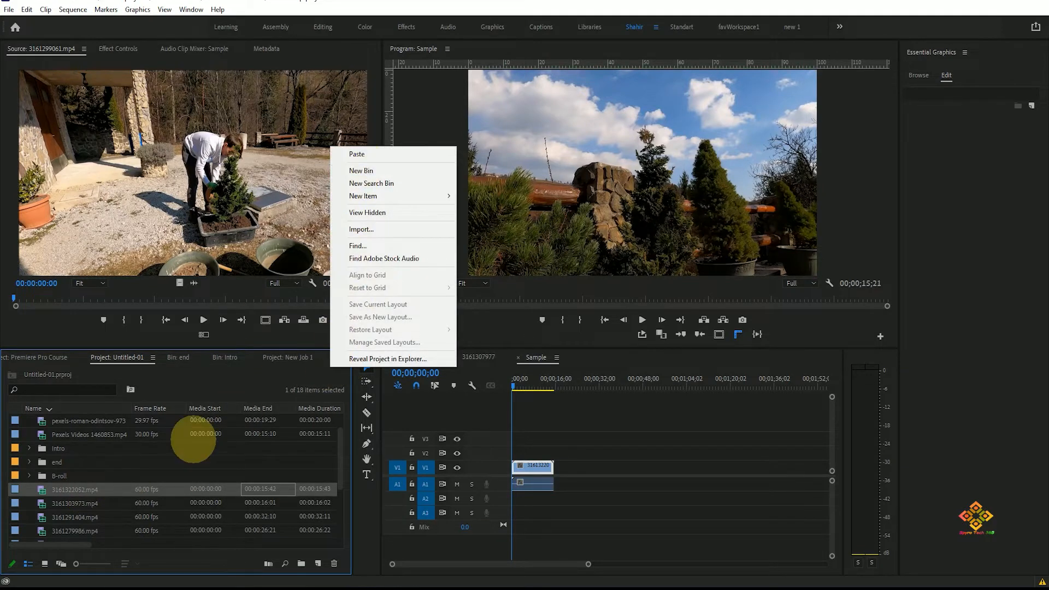
click(79, 489)
scroll(250, 516, down, 2)
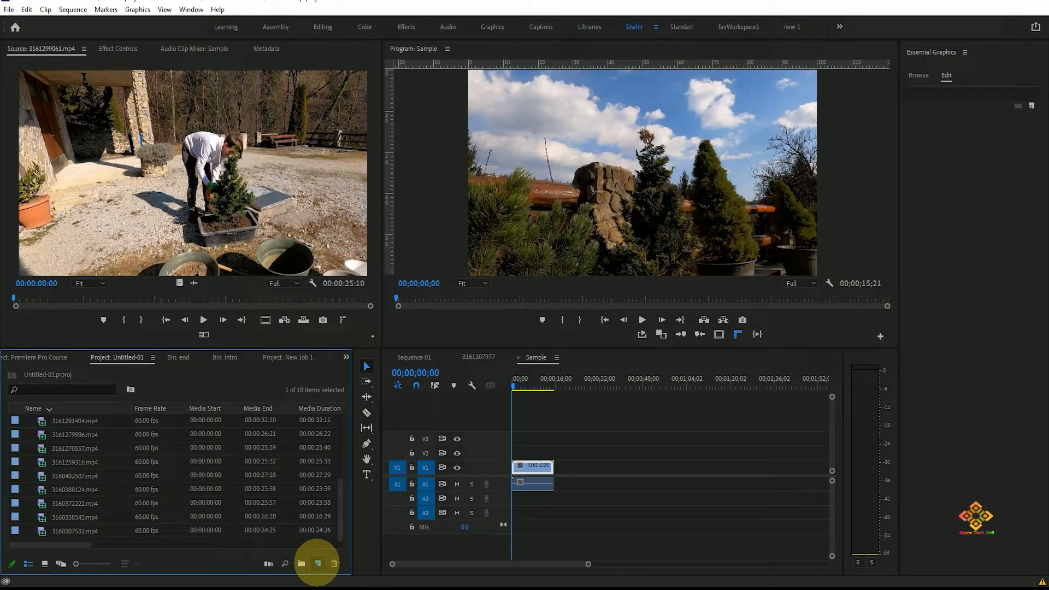
drag(317, 563, 318, 564)
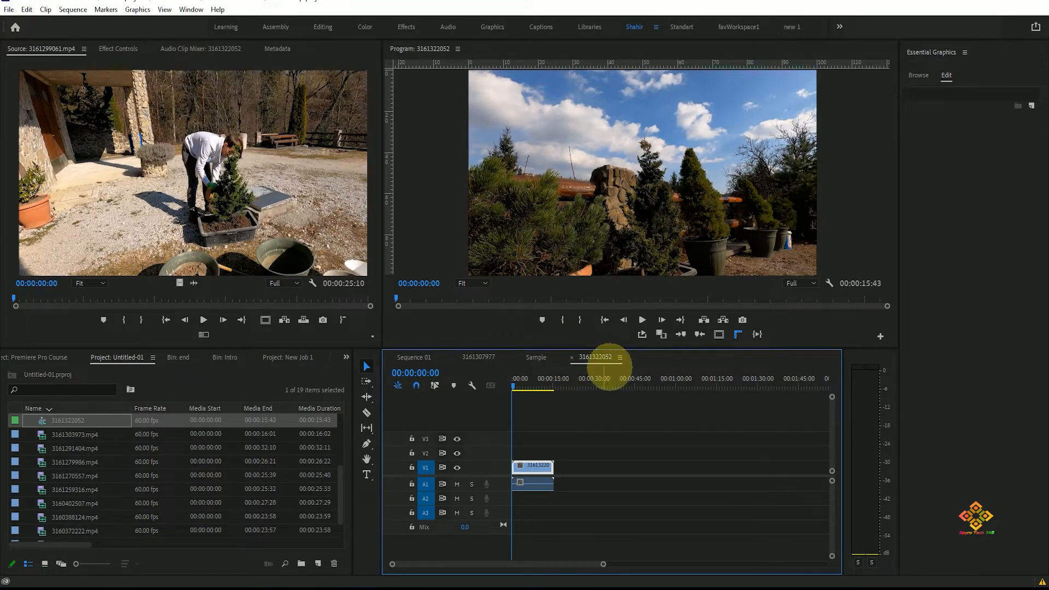
click(73, 9)
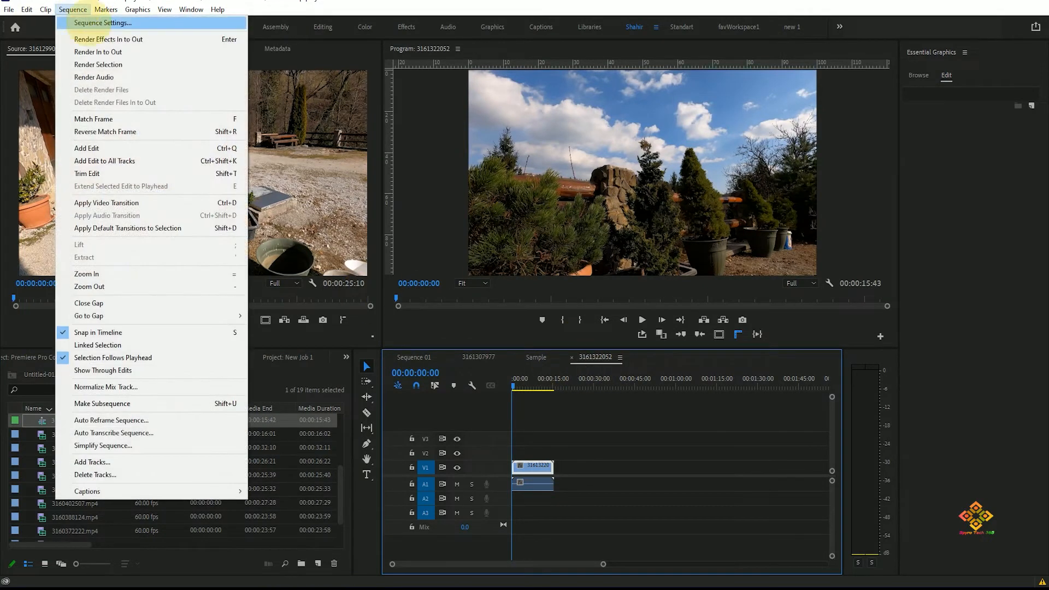
click(89, 23)
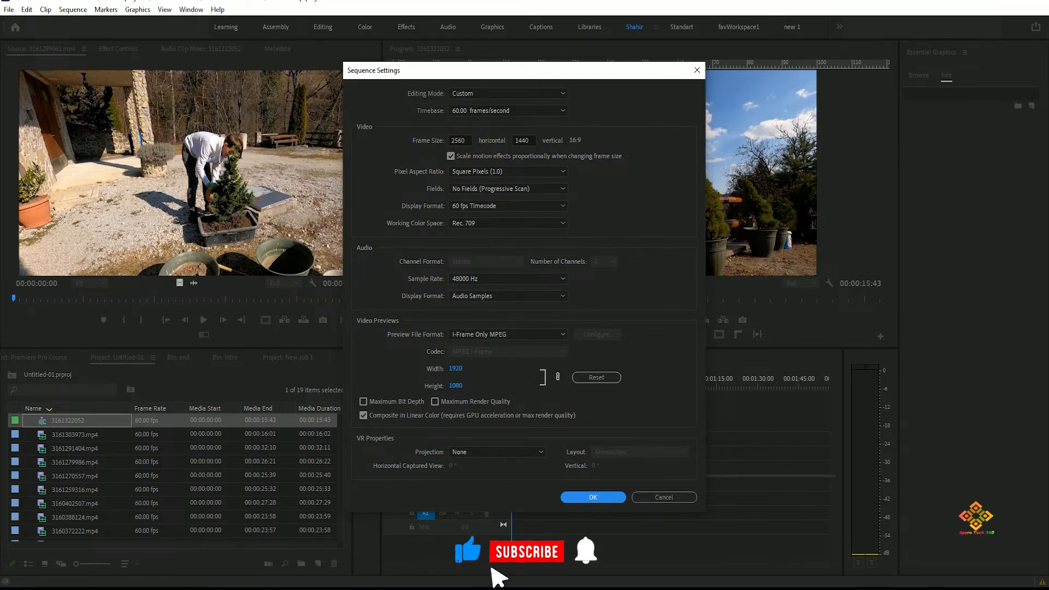
click(509, 110)
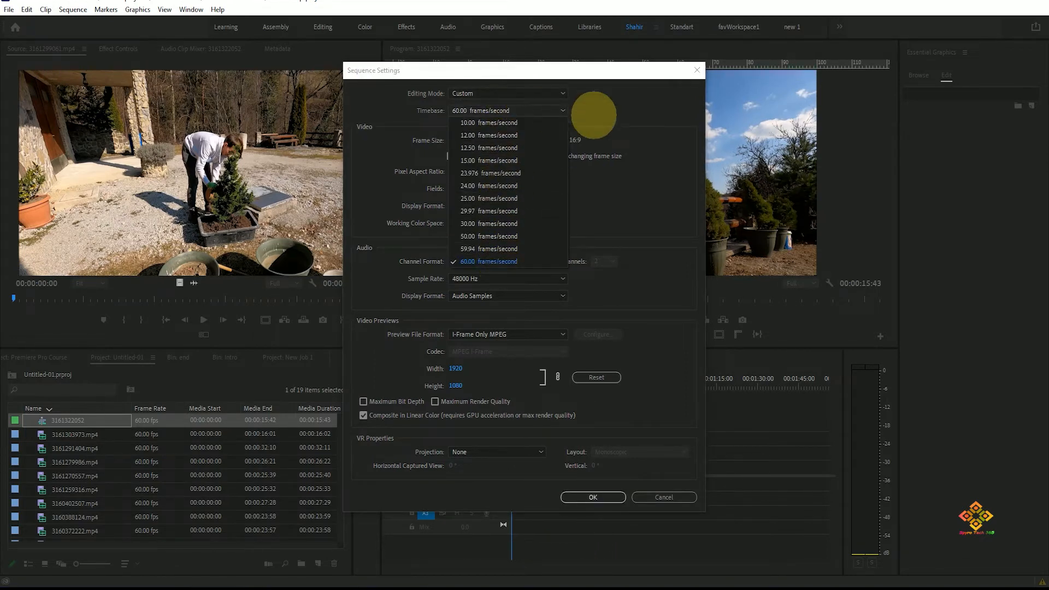
click(618, 117)
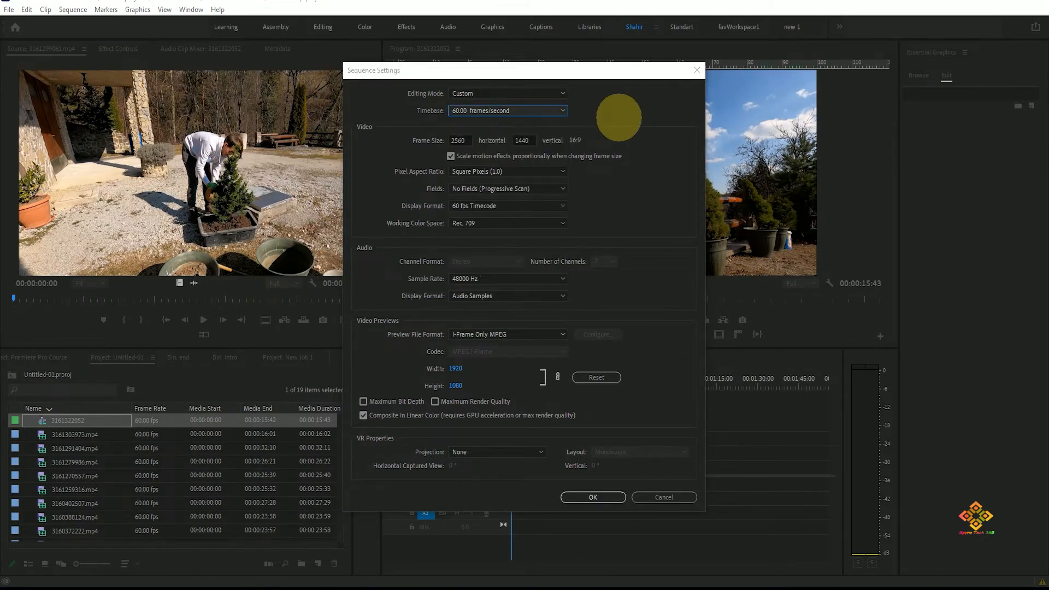
click(547, 93)
click(633, 116)
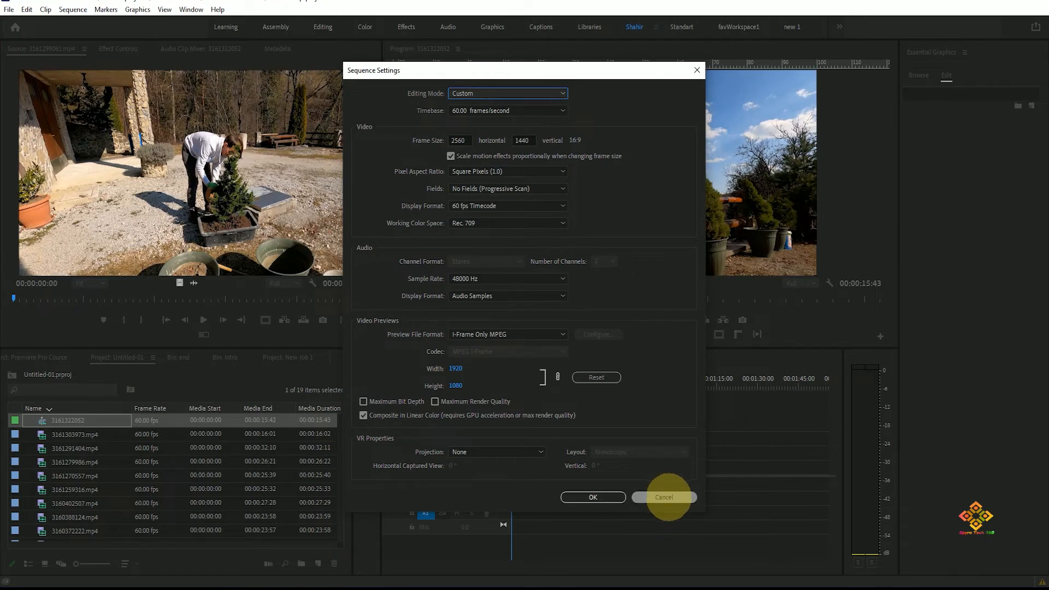
click(601, 497)
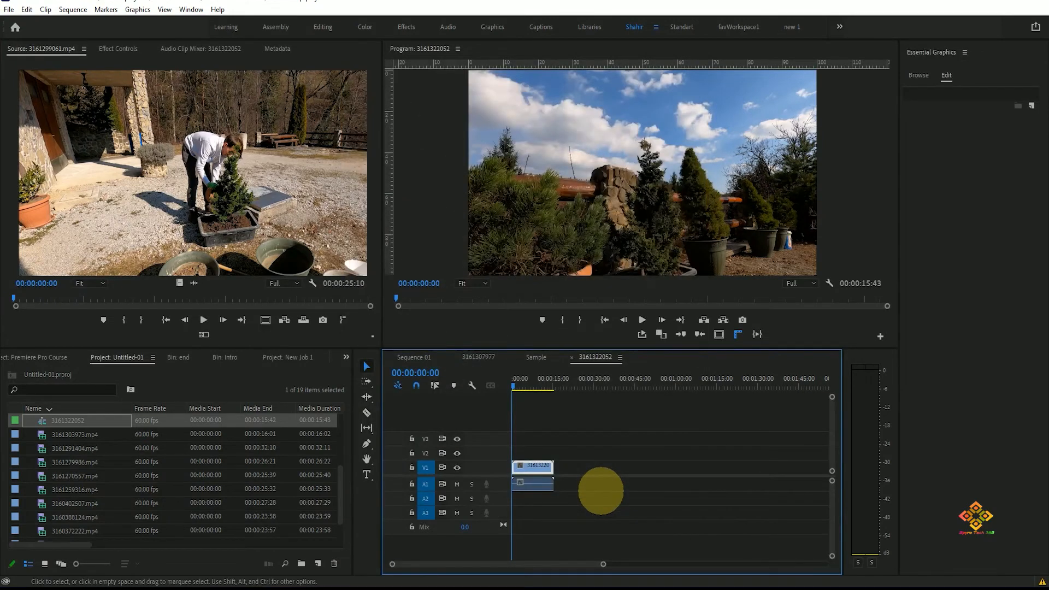
key(ctrl+z)
key(ctrl+z)
Step: Try creating a new sequence from clip 3161291404.mp4 and undo it
click(80, 435)
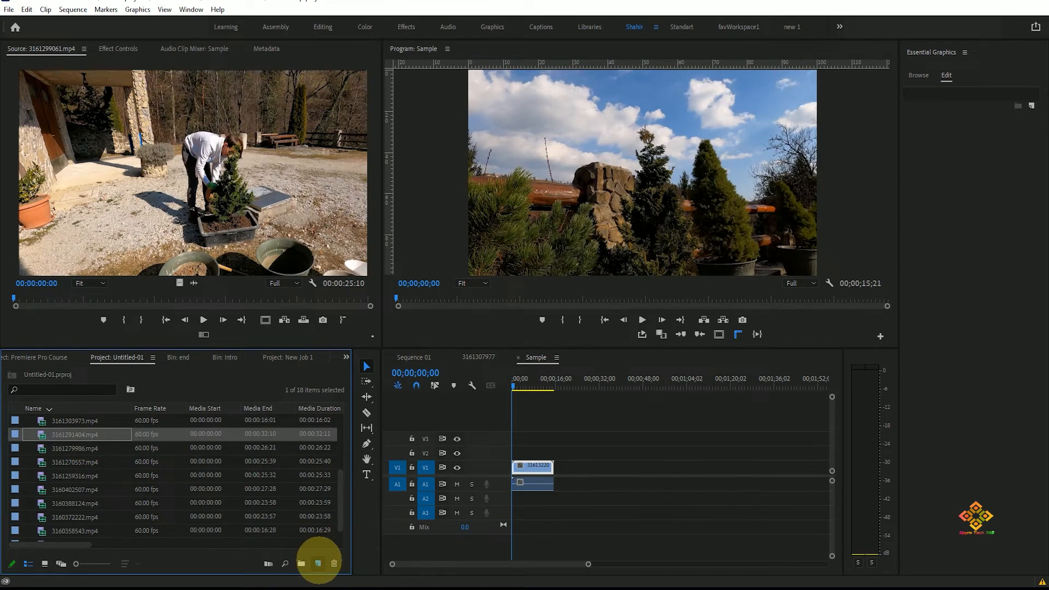
drag(318, 564, 318, 564)
key(ctrl+z)
key(ctrl+z)
key(ctrl+z)
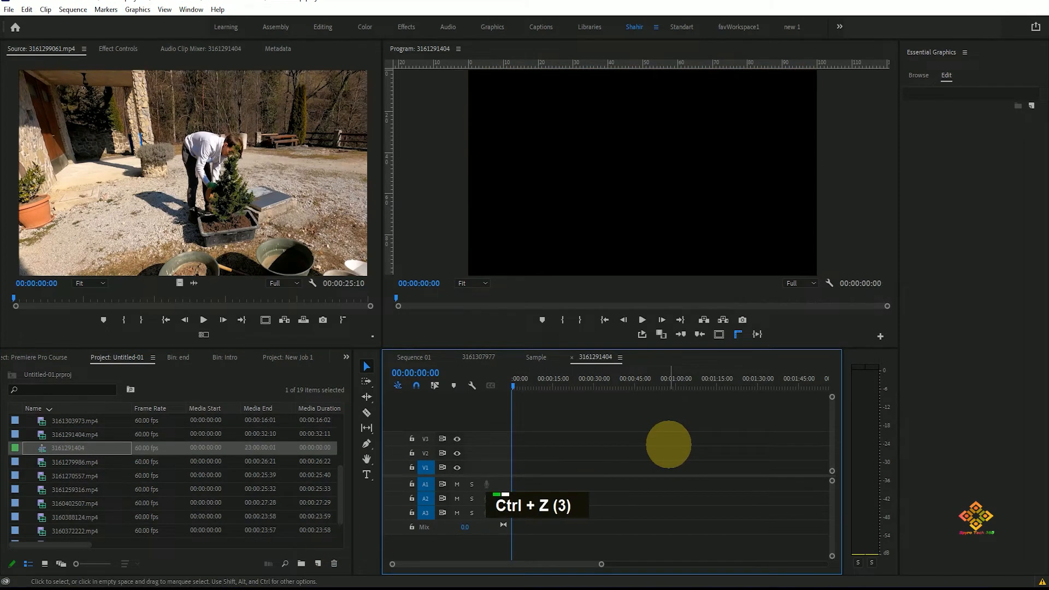
key(ctrl+z)
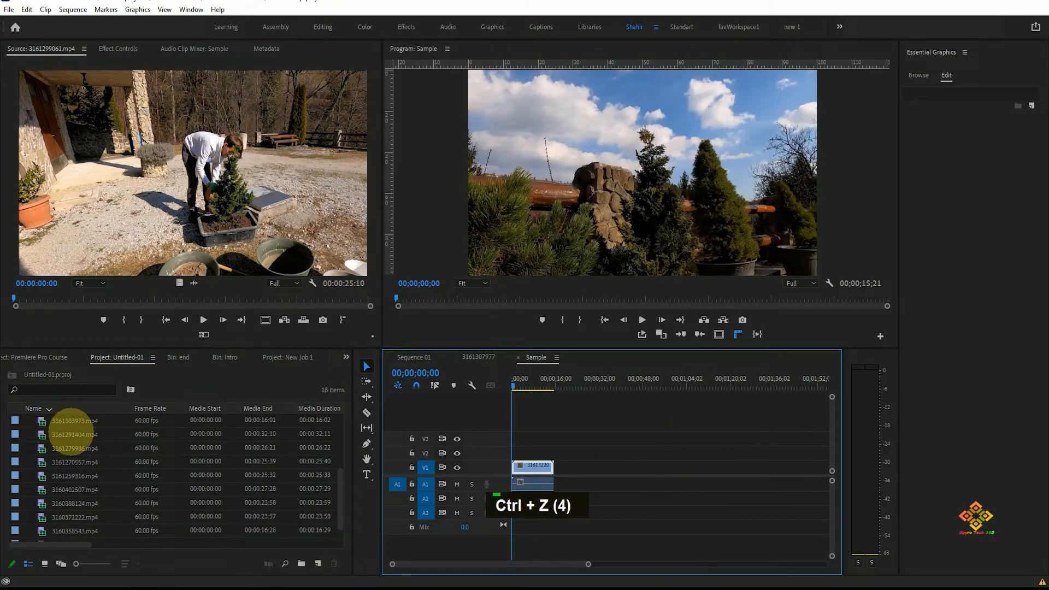
right_click(70, 435)
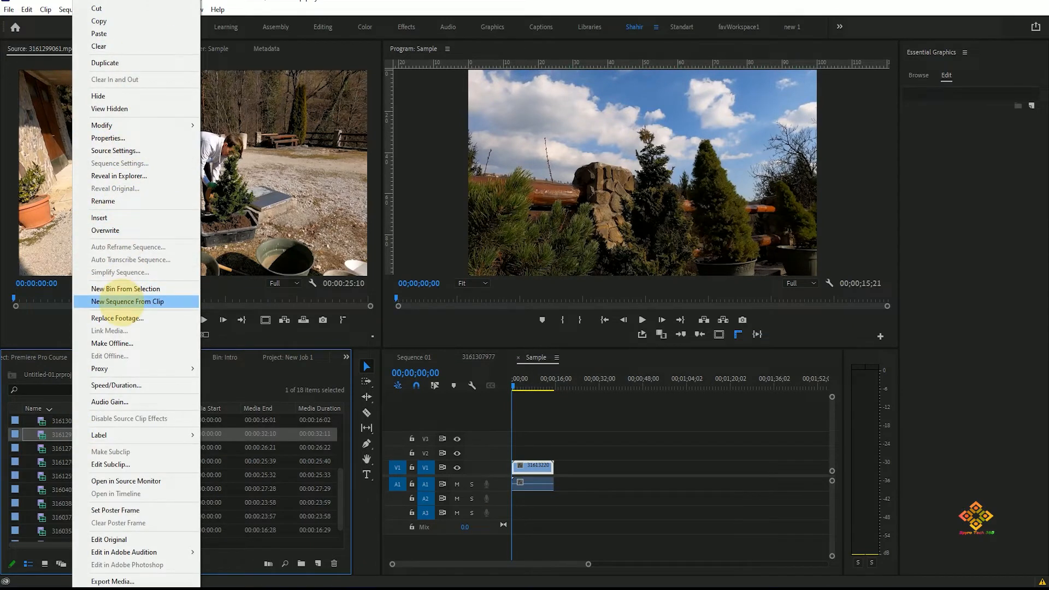
click(281, 459)
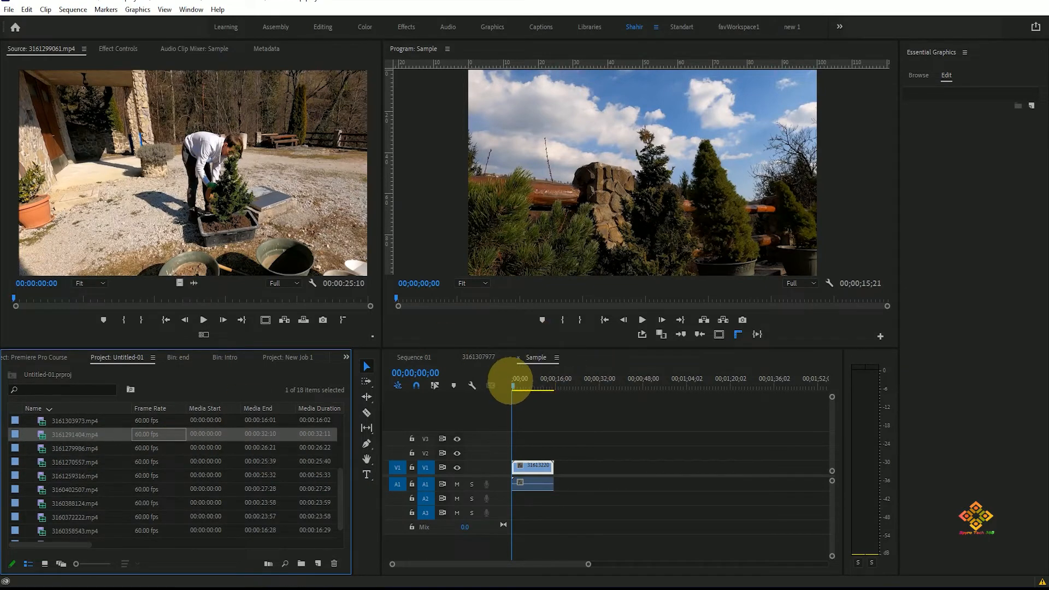
Step: Move the Sample sequence's playhead to 00;00;06;18 and reveal the timeline clip's source in the project
click(545, 386)
mouse_move(545, 386)
mouse_down()
mouse_move(556, 382)
mouse_move(529, 386)
mouse_up()
key(shift)
key(shift)
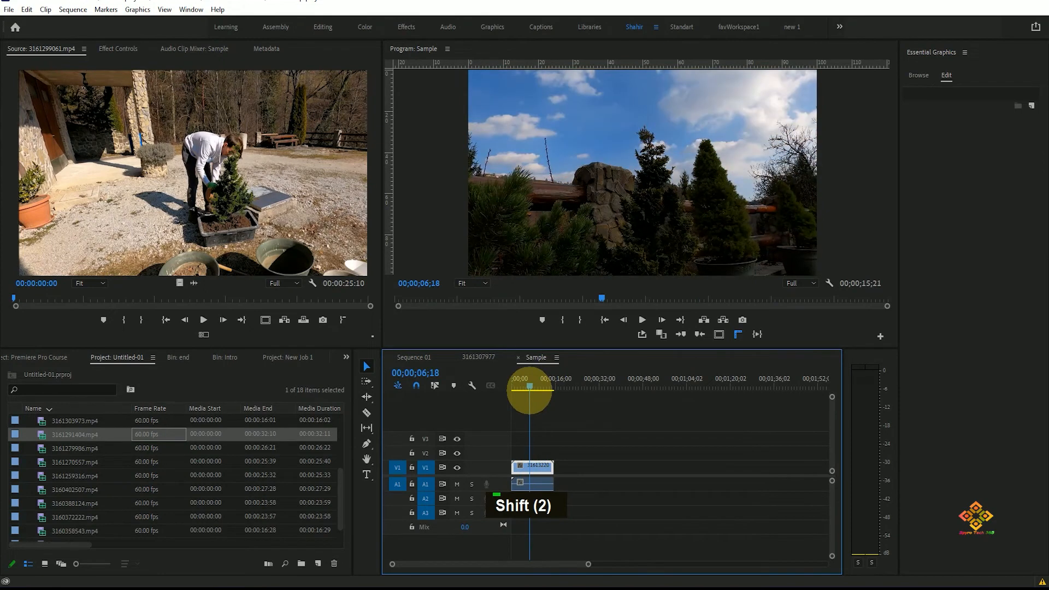
click(75, 435)
right_click(537, 466)
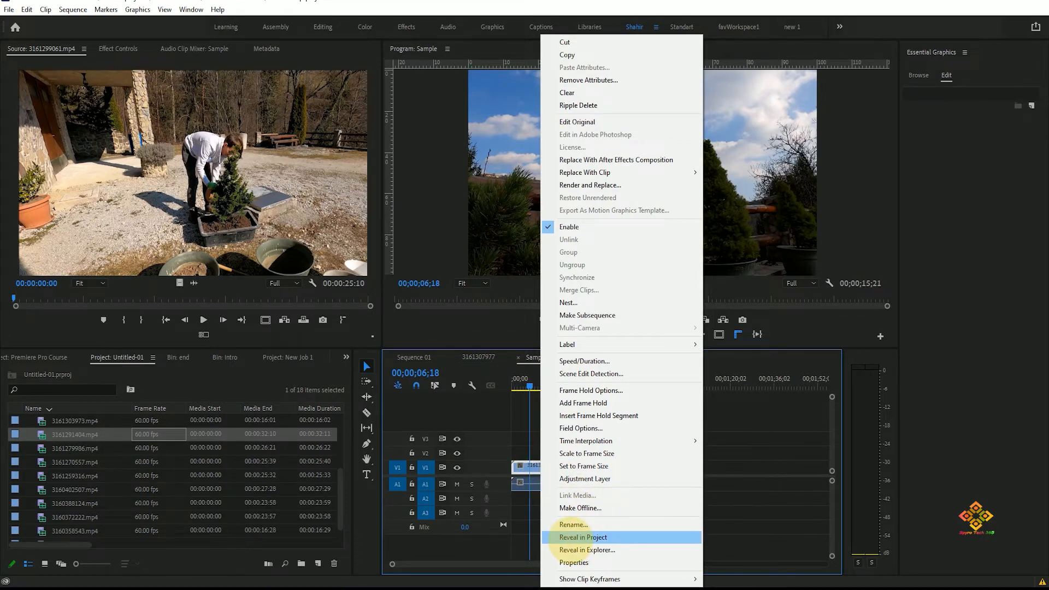
click(570, 538)
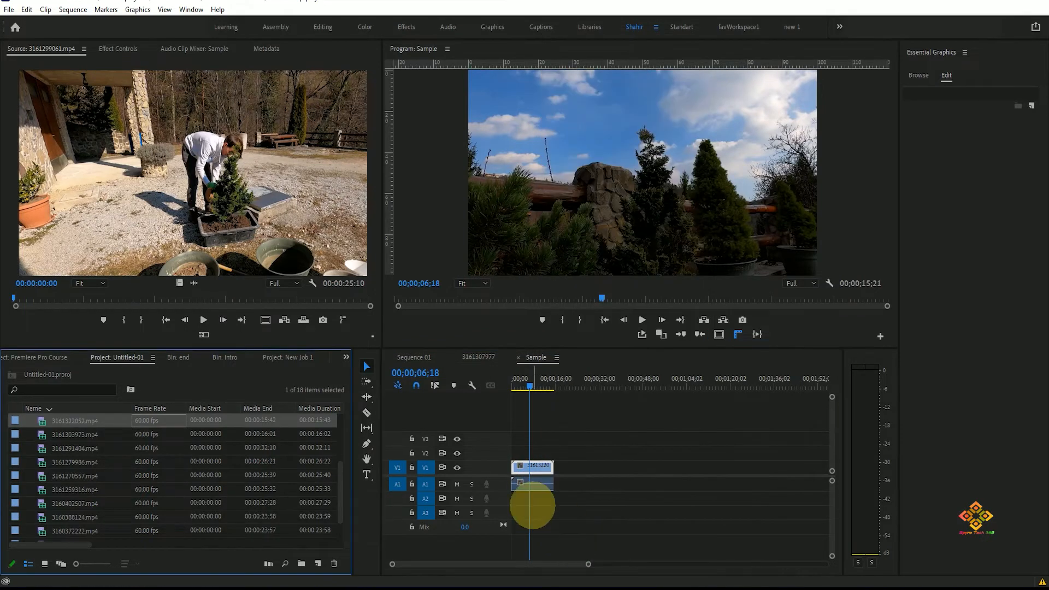
Step: Load clip 3161322052.mp4 into the Source Monitor
click(79, 419)
click(117, 449)
click(83, 421)
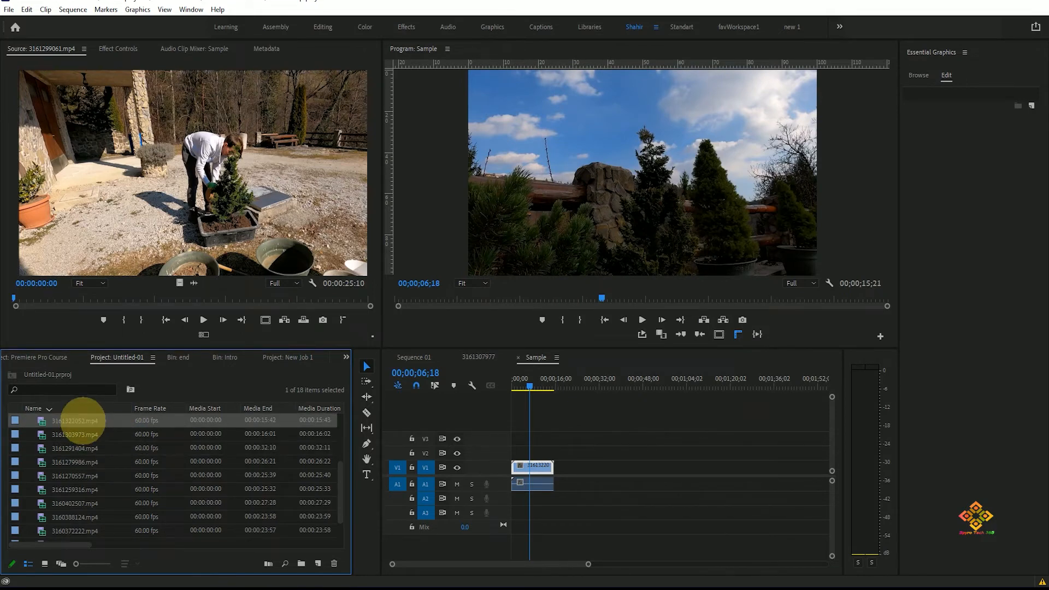
click(99, 437)
click(83, 421)
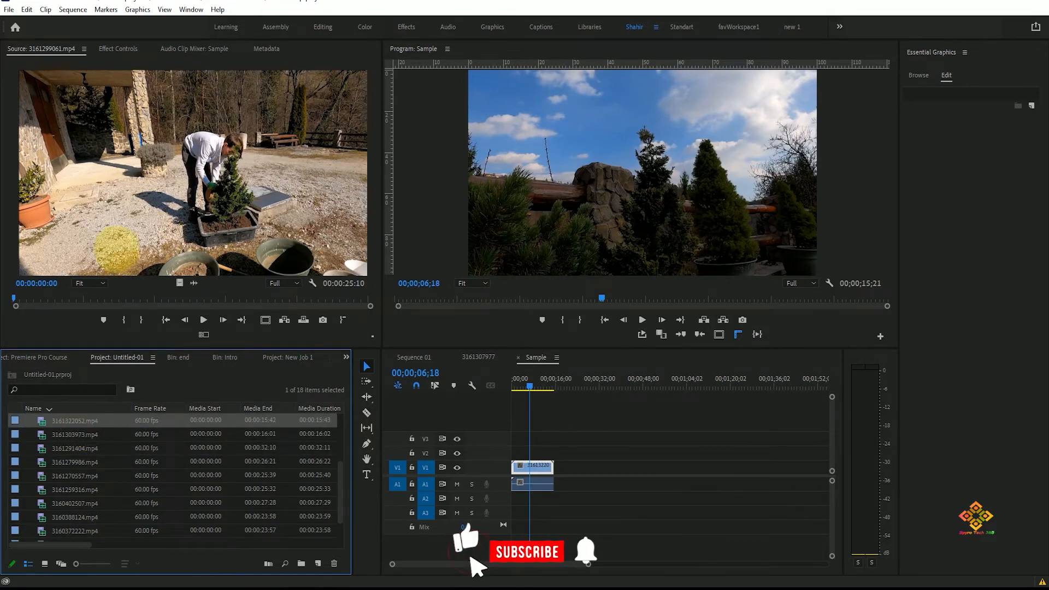
click(60, 421)
click(70, 445)
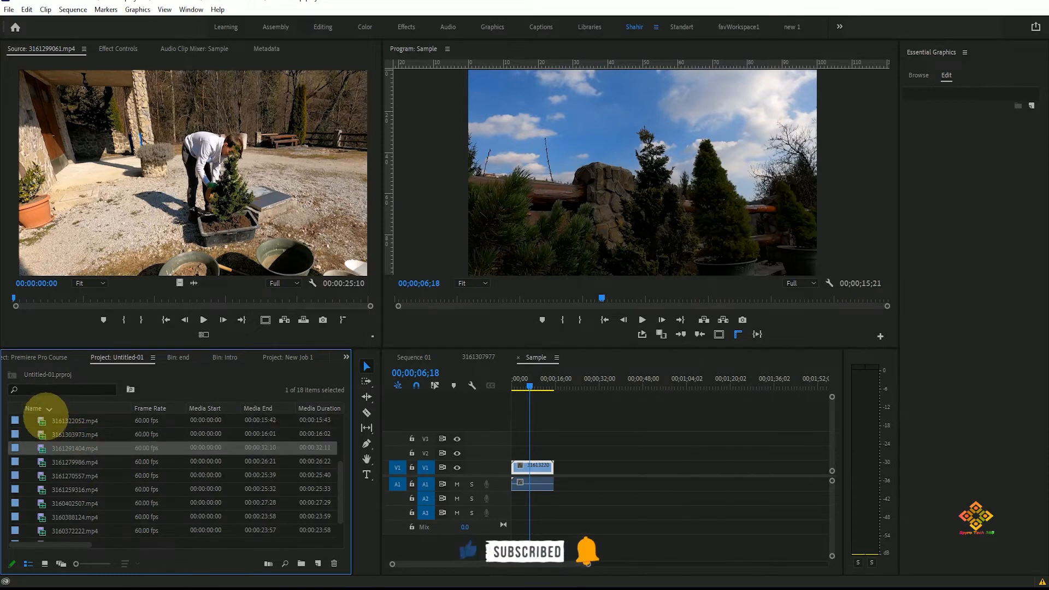
click(53, 419)
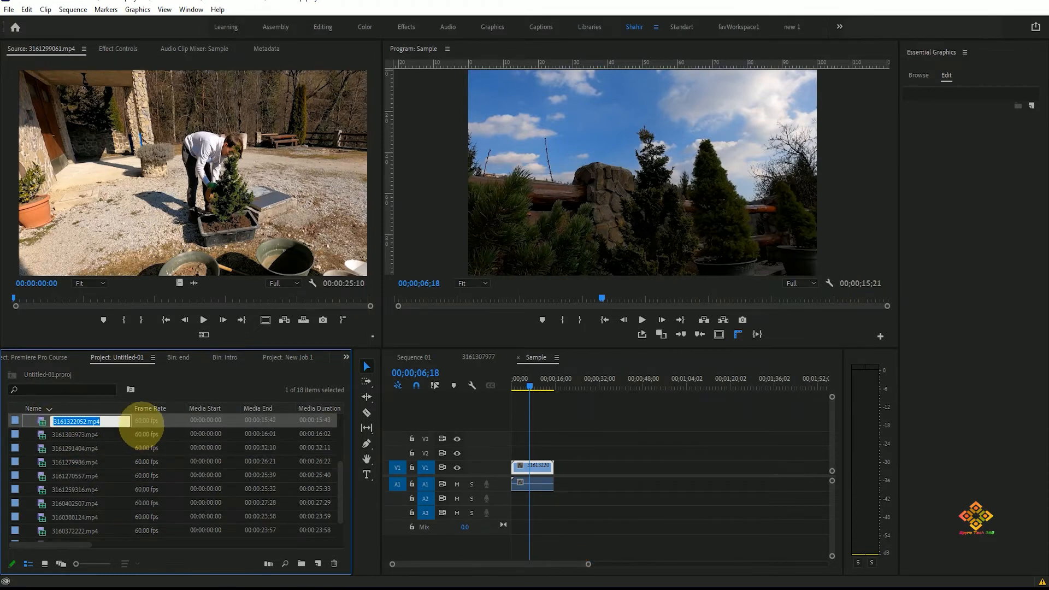
double_click(142, 420)
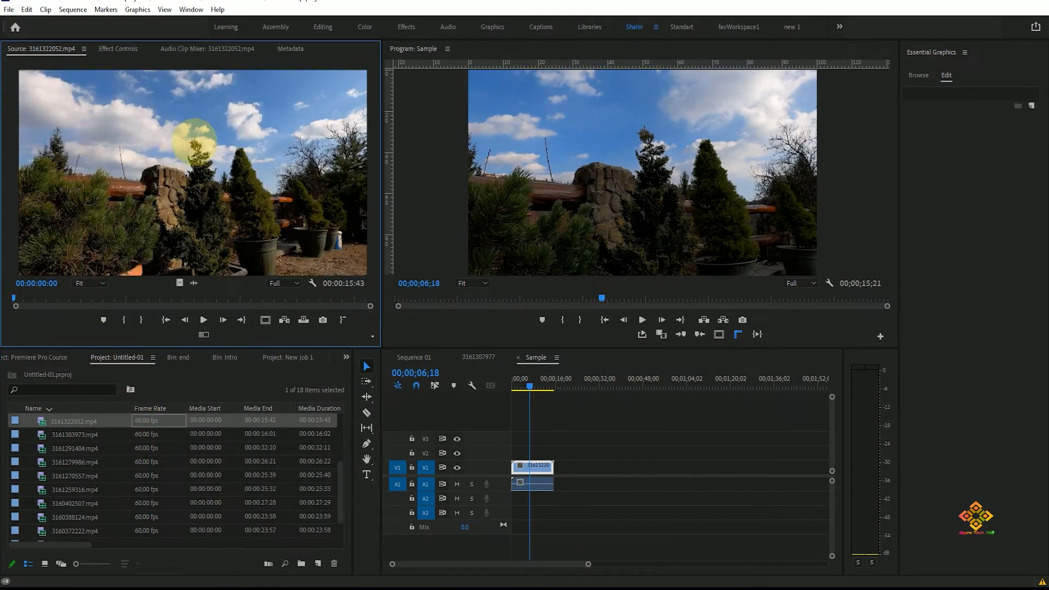
Step: Move the Sample sequence's playhead past the end of the clip to 00;00;17;23
click(549, 387)
drag(549, 386, 558, 386)
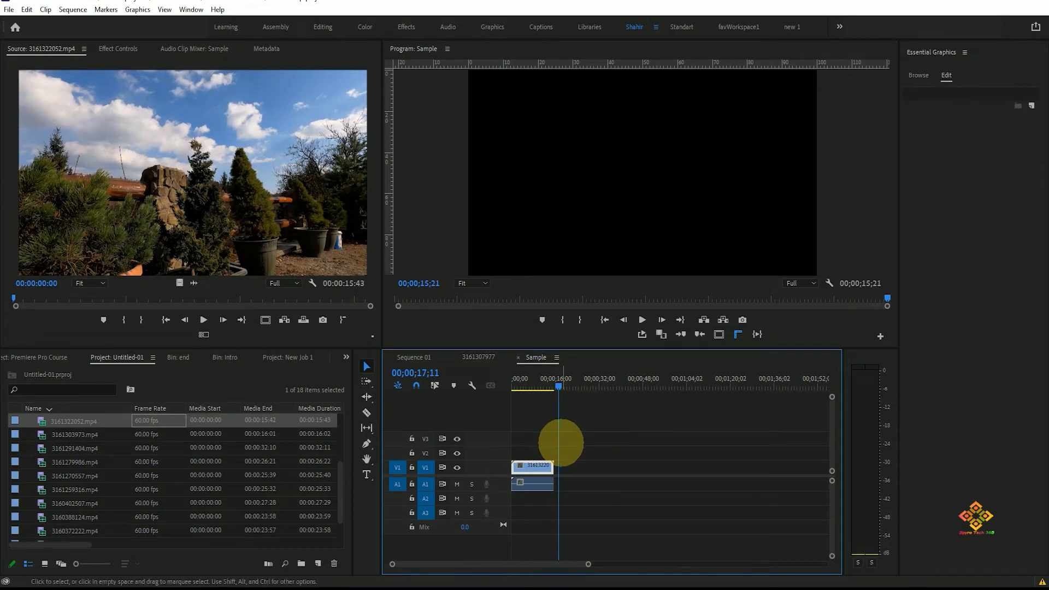
mouse_move(558, 387)
mouse_down()
mouse_move(546, 386)
mouse_move(574, 387)
mouse_move(560, 386)
mouse_up()
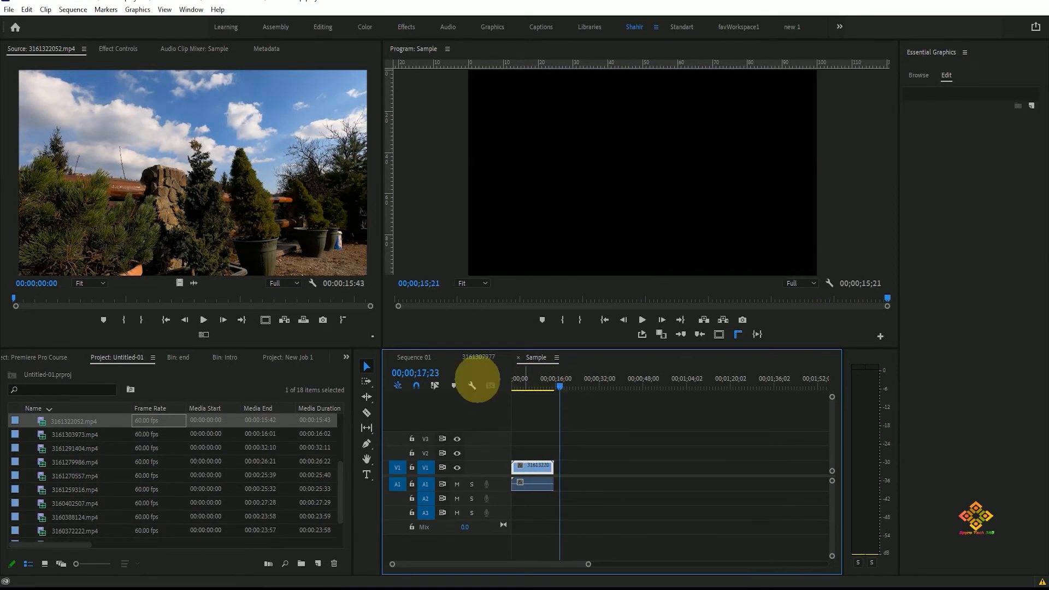
Step: Cue the source clip 3161322052.mp4 to 00:00:01:36, preview 3161303973.mp4, and reload 3161322052.mp4 in the Source Monitor
click(177, 186)
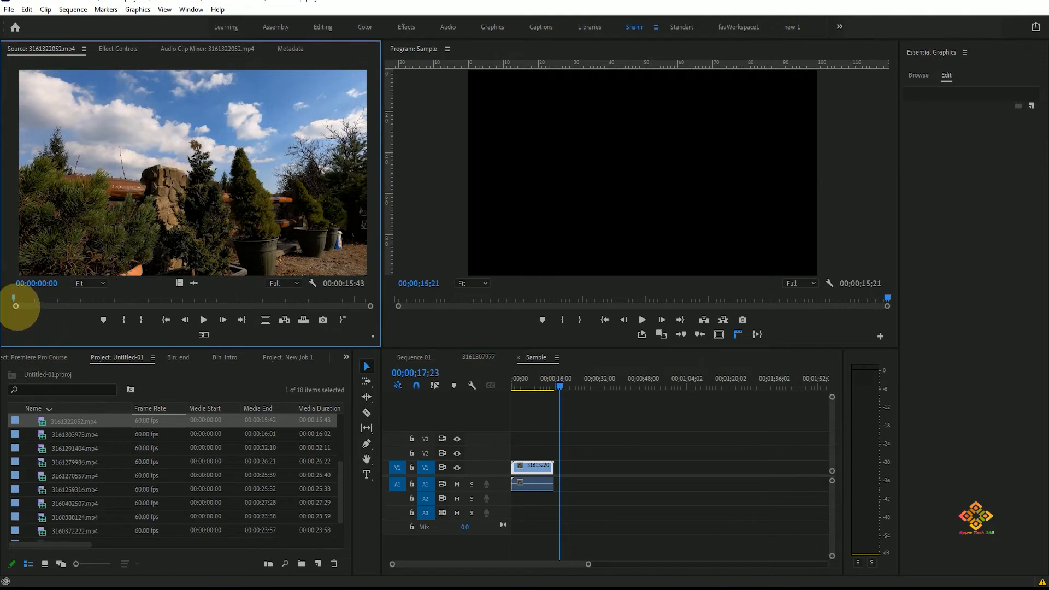
drag(16, 298, 49, 295)
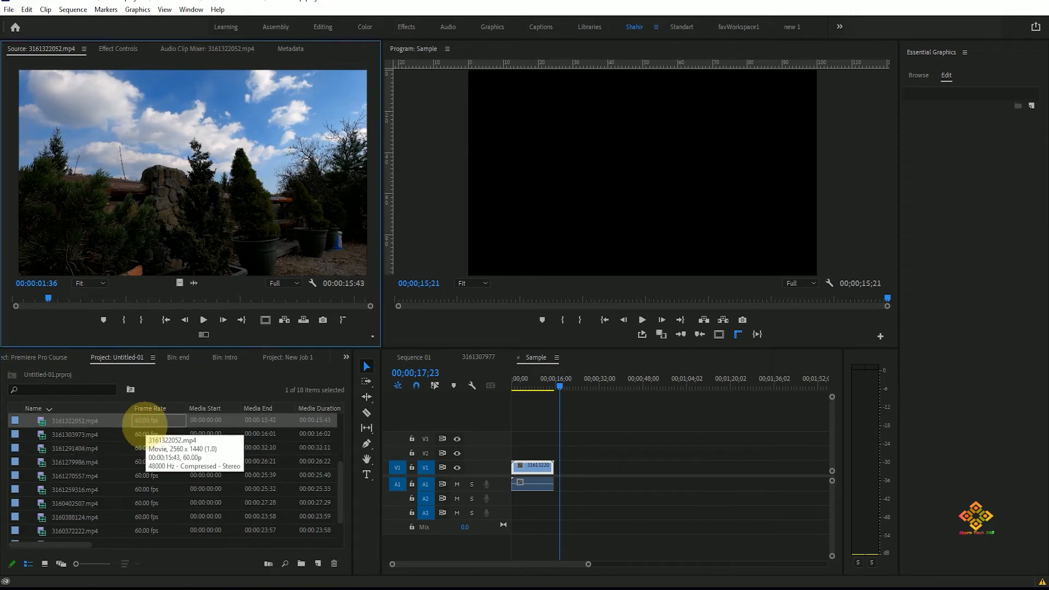
double_click(146, 434)
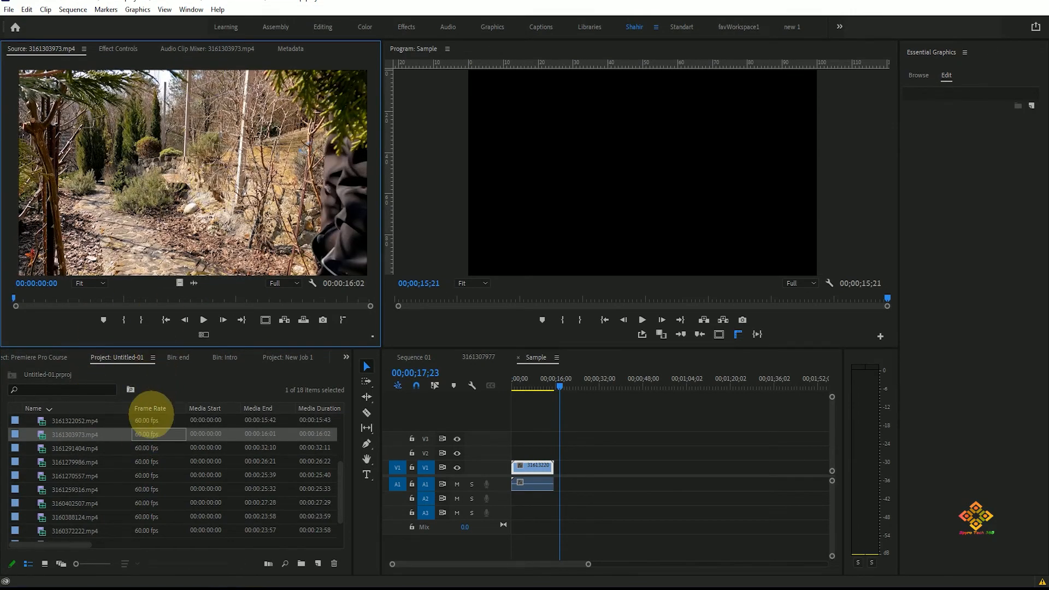
click(151, 420)
double_click(141, 420)
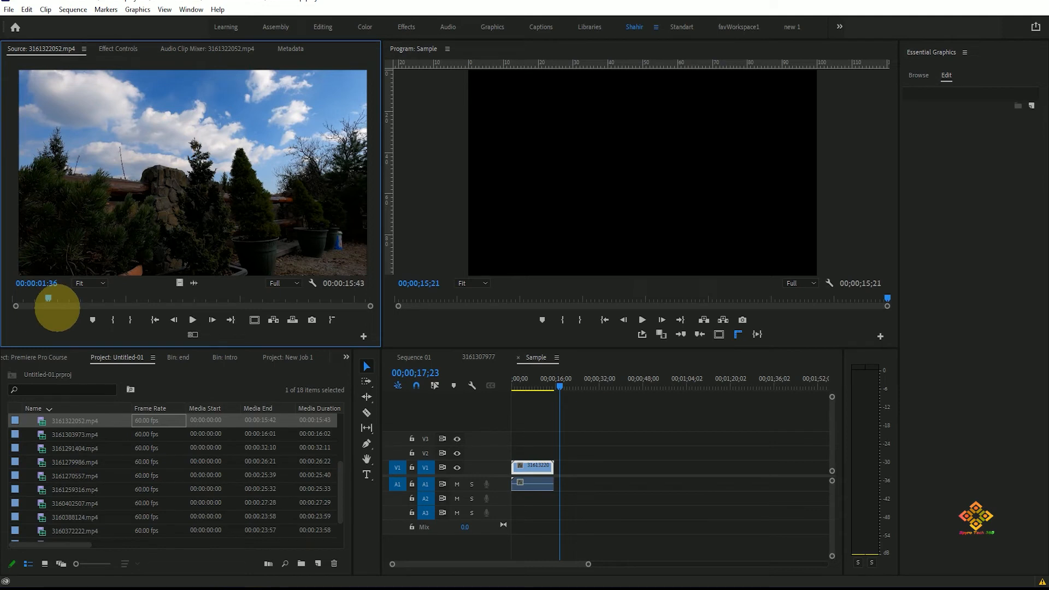
Step: Mark the source clip's in point at 00:00:01:36 and its out point at 00:00:05:28
key(i)
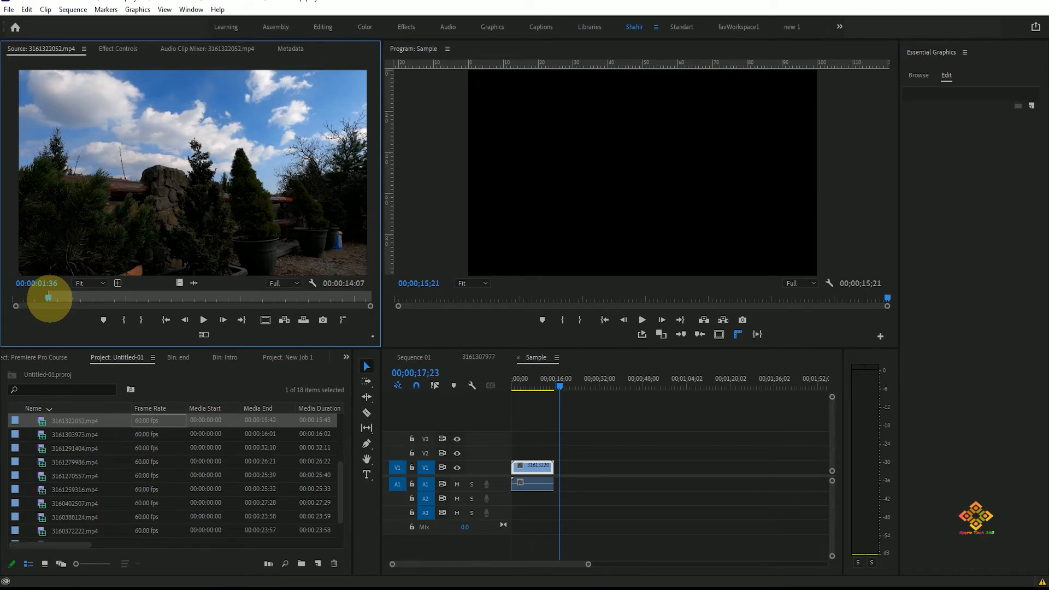
drag(48, 299, 137, 298)
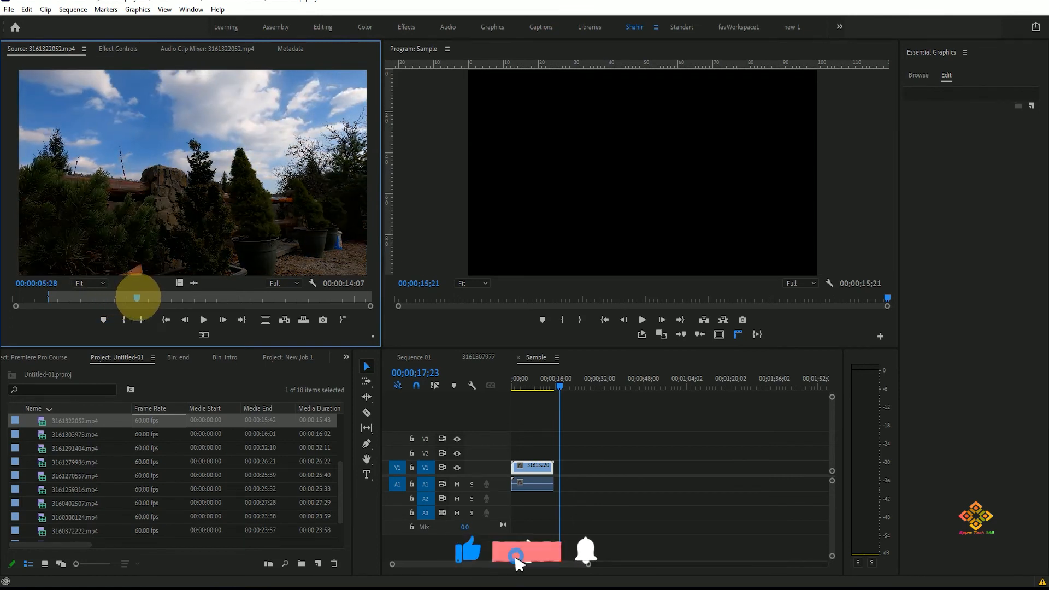
key(o)
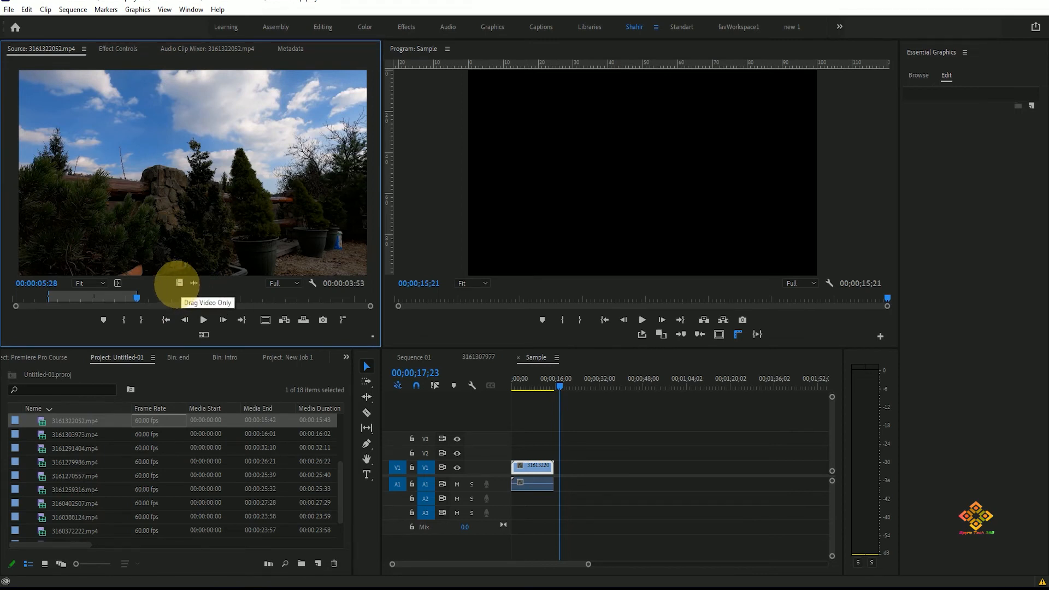
Step: Place the marked source section's video on V1 and its audio on A1, both starting at 00;00;17;23 in the Sample sequence
drag(180, 282, 566, 468)
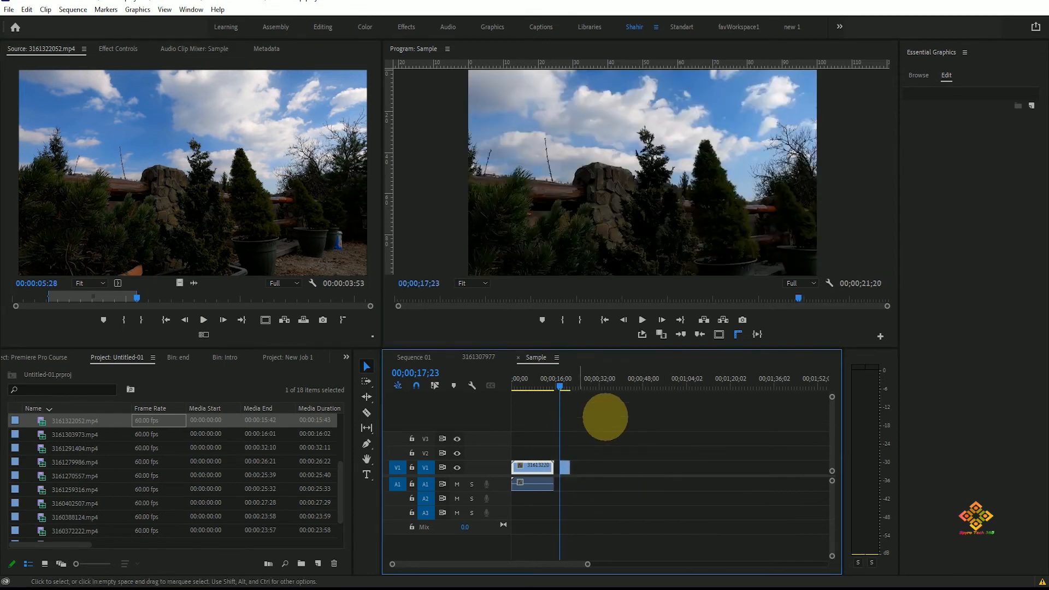
click(189, 279)
drag(601, 449, 565, 484)
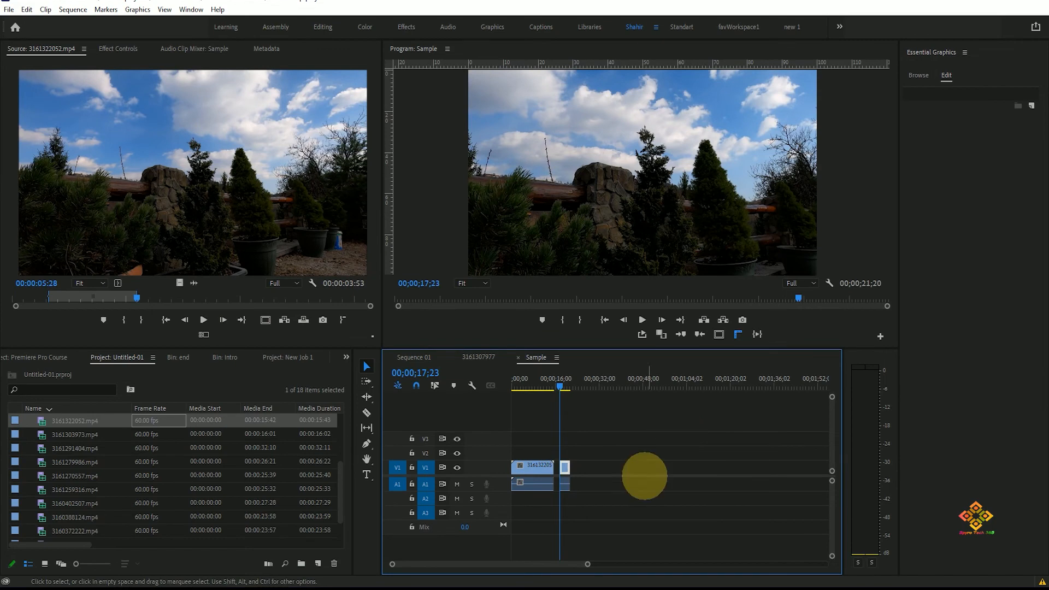
Step: Try inserting the marked source section into the Sample sequence at 00;00;24;17, and undo the insertion
drag(560, 386, 558, 385)
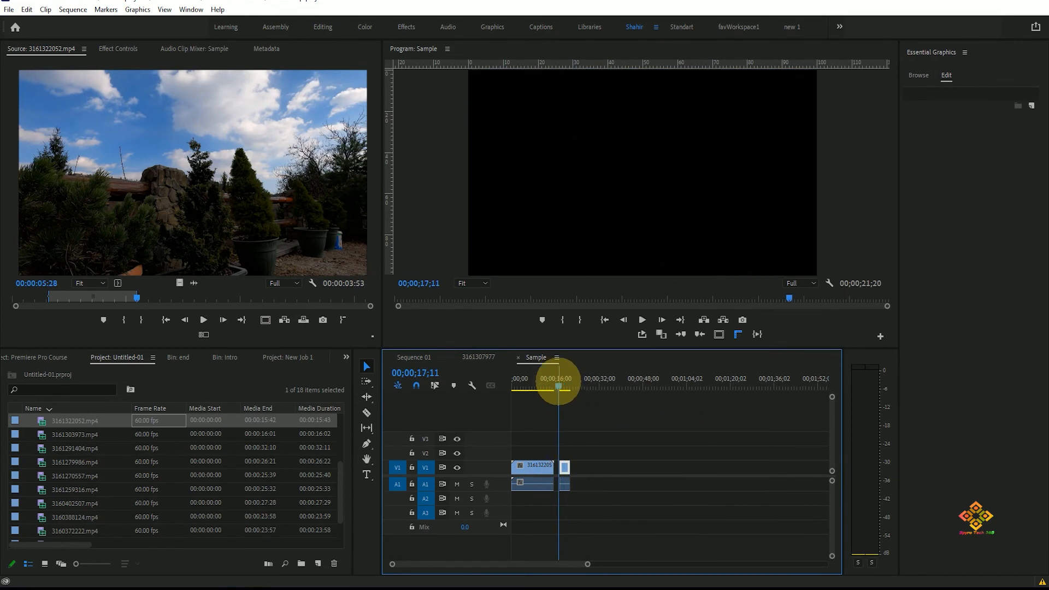
drag(559, 386, 579, 386)
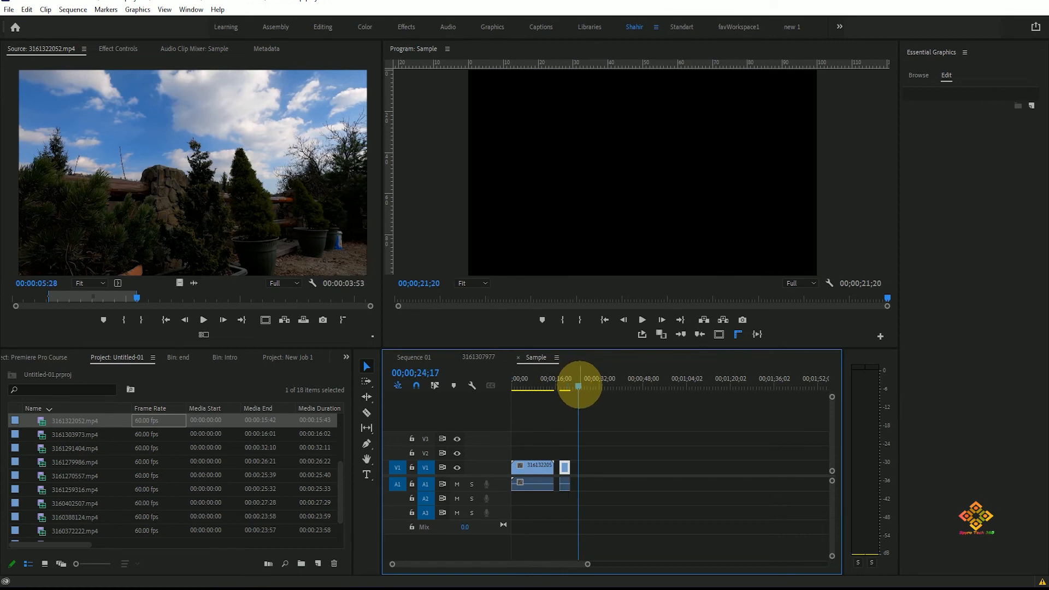
click(218, 187)
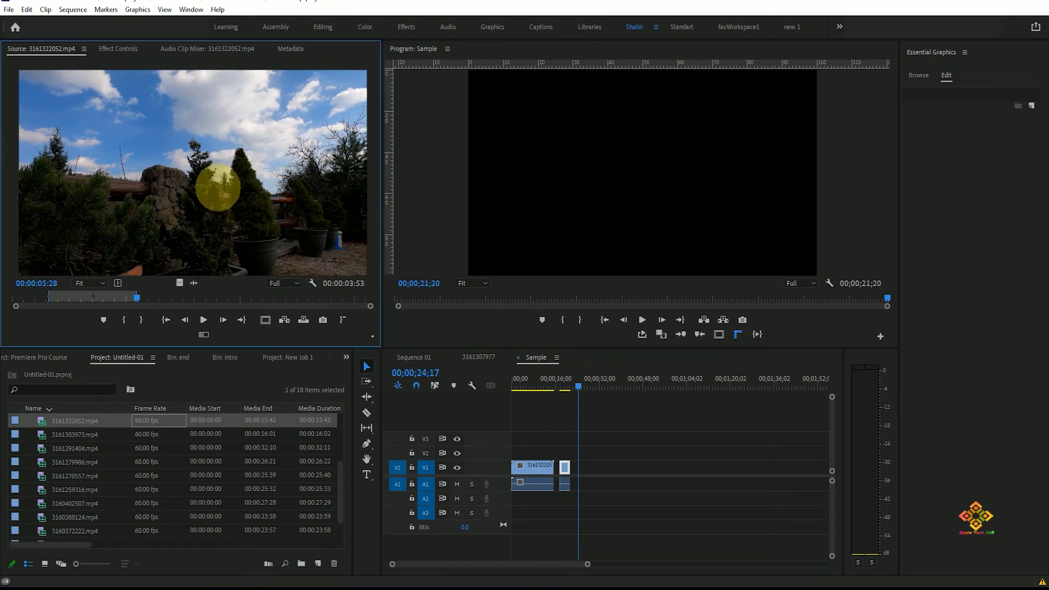
key(comma)
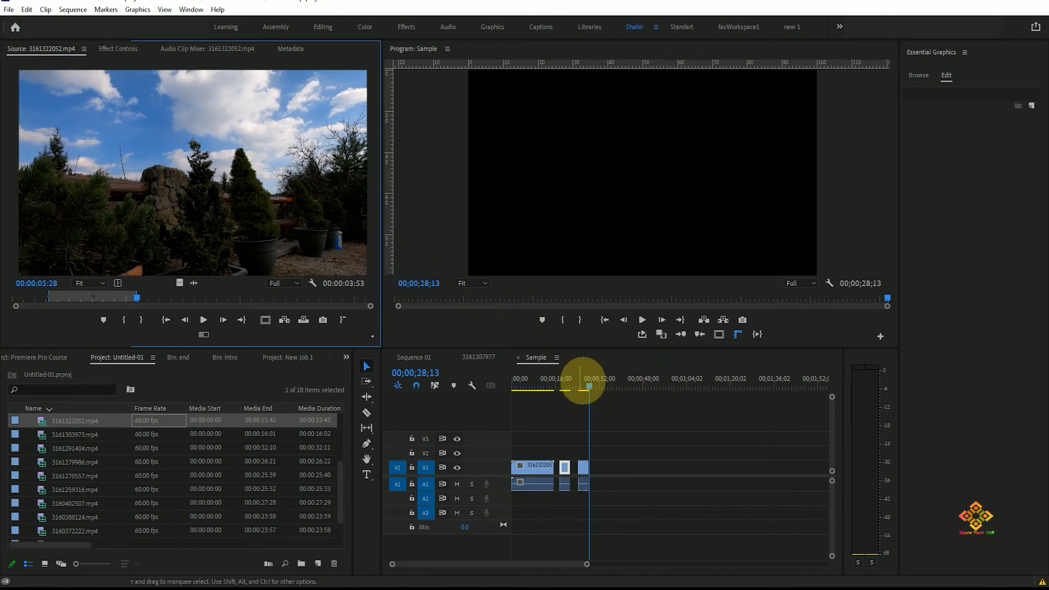
click(586, 385)
key(ctrl+z)
Step: Add the marked section of 3161322052.mp4 from the project bin to V1 and A1 at 00;00;24;11
drag(65, 415, 580, 485)
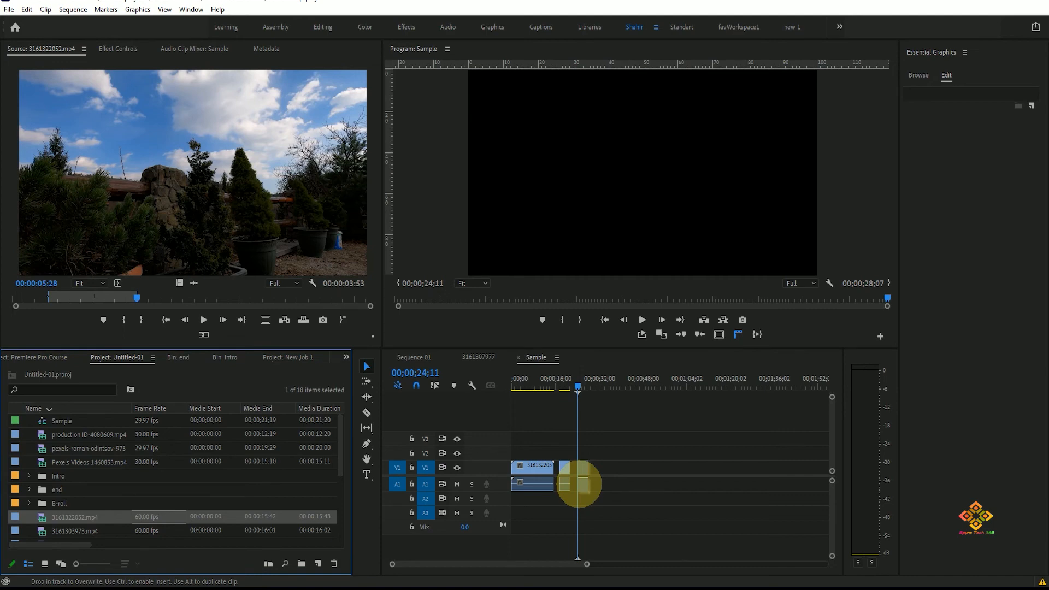
drag(580, 484, 580, 481)
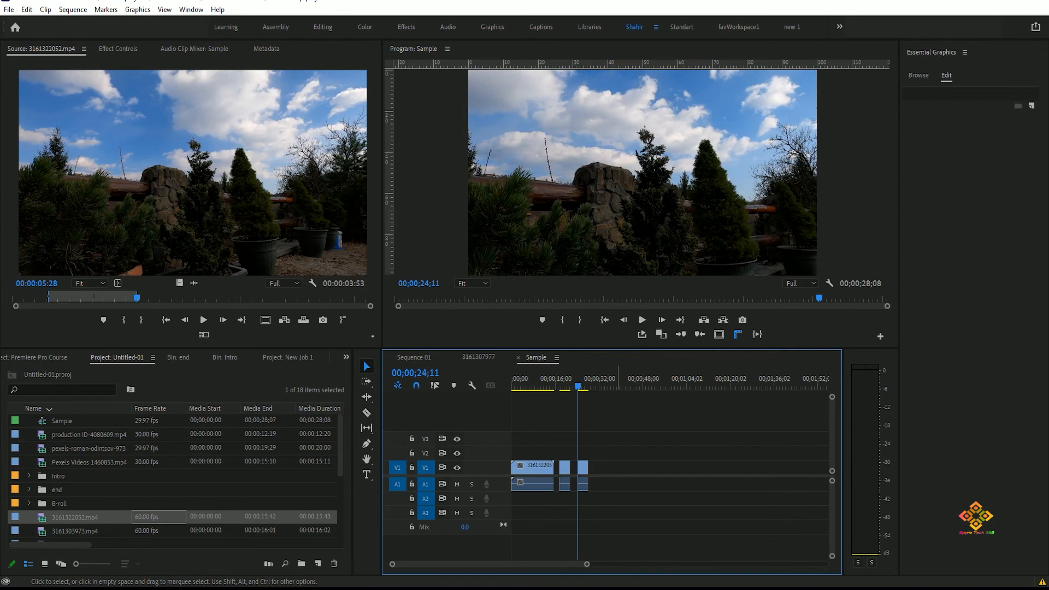
Step: Move the Sample sequence's playhead to 00;00;28;05, near the end of the last clip
click(125, 208)
scroll(230, 469, down, 5)
click(708, 417)
click(577, 386)
drag(577, 385, 589, 387)
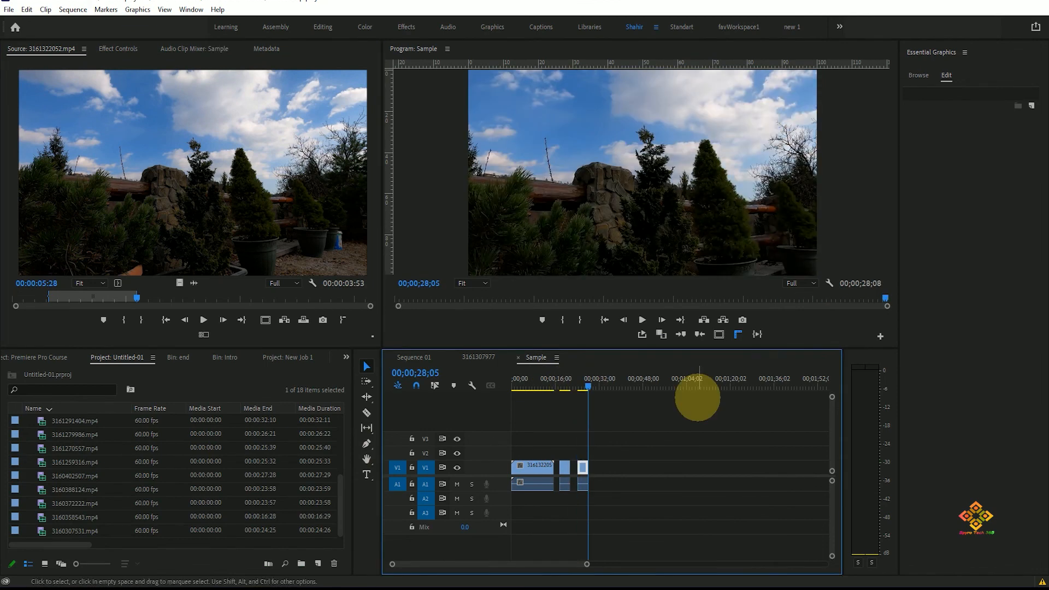